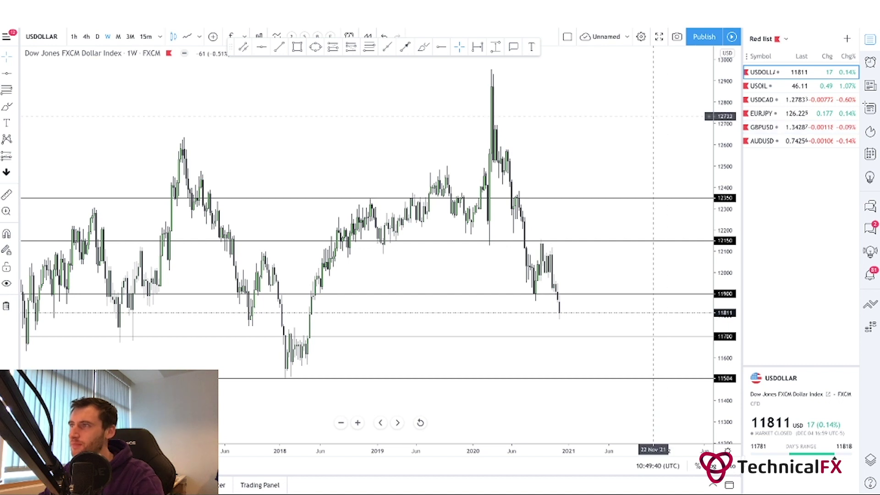
Shift the 11900 horizontal line down to about 11868, and restore its price coordinate to 11900.
left_click_drag(379, 118, 391, 119)
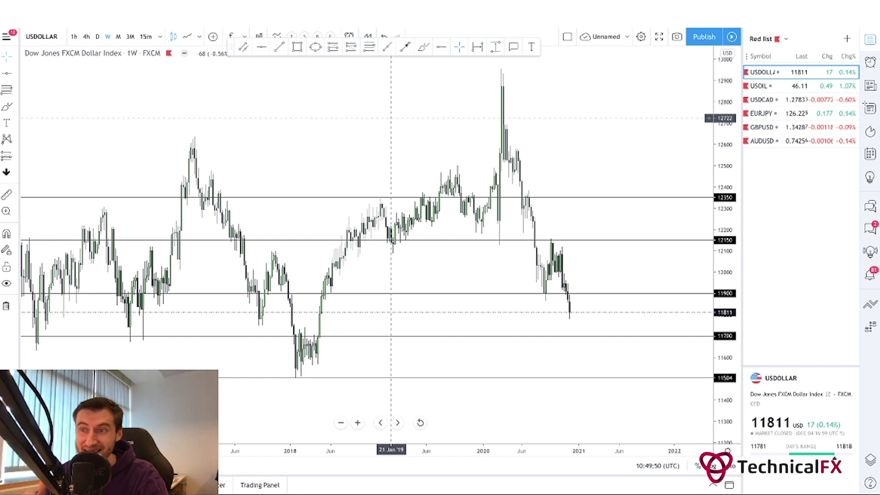
left_click_drag(436, 153, 423, 153)
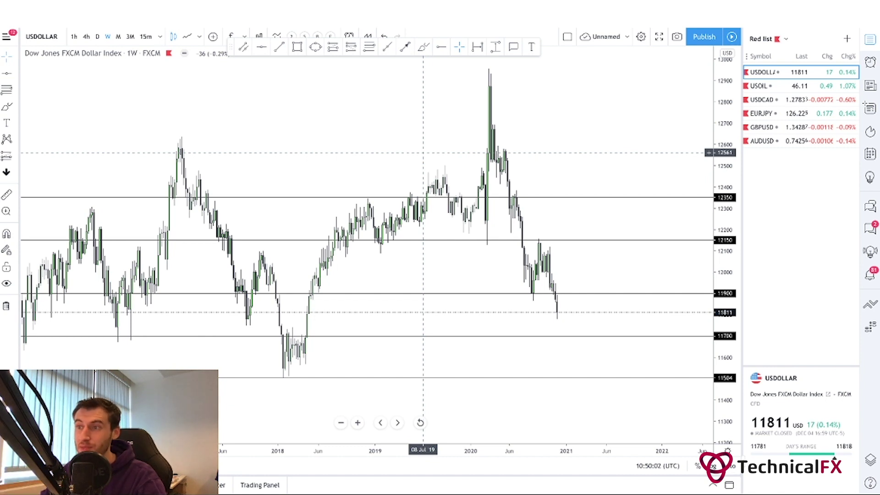
left_click(461, 294)
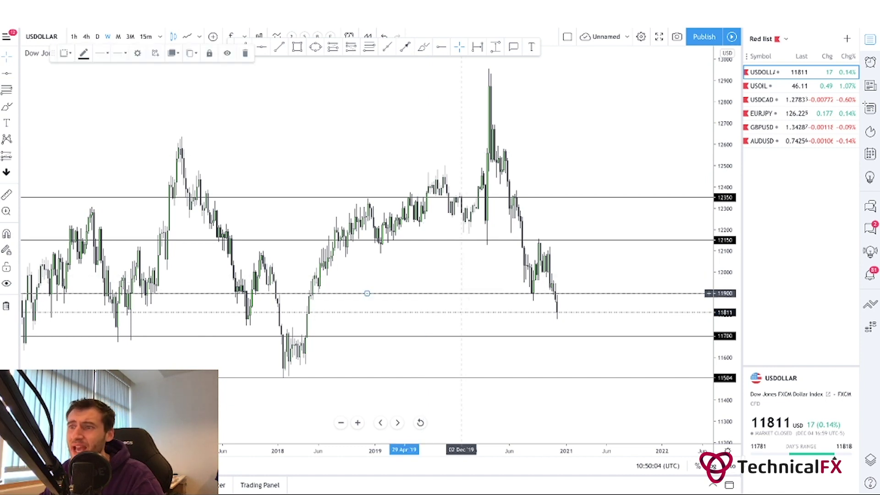
left_click_drag(367, 293, 367, 300)
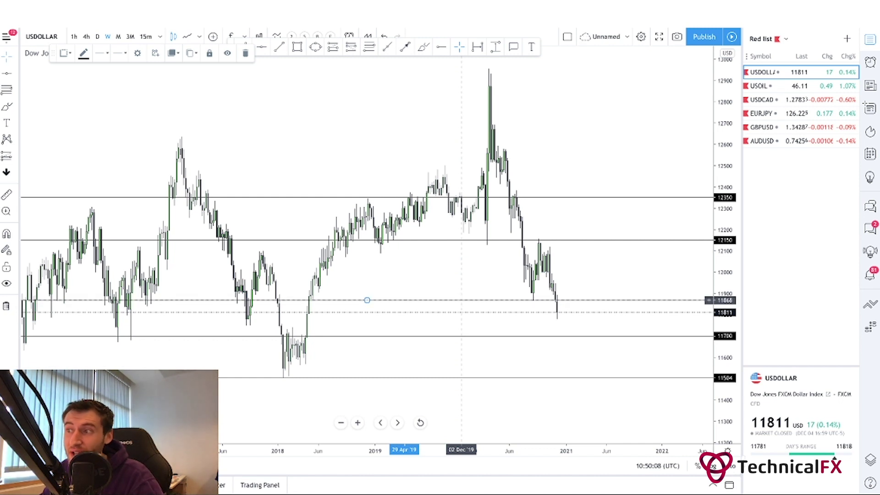
double_click(367, 300)
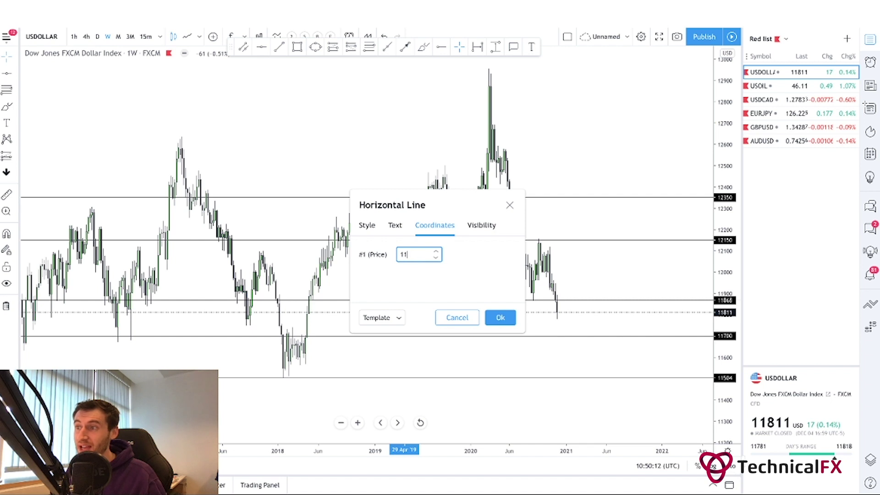
type("900")
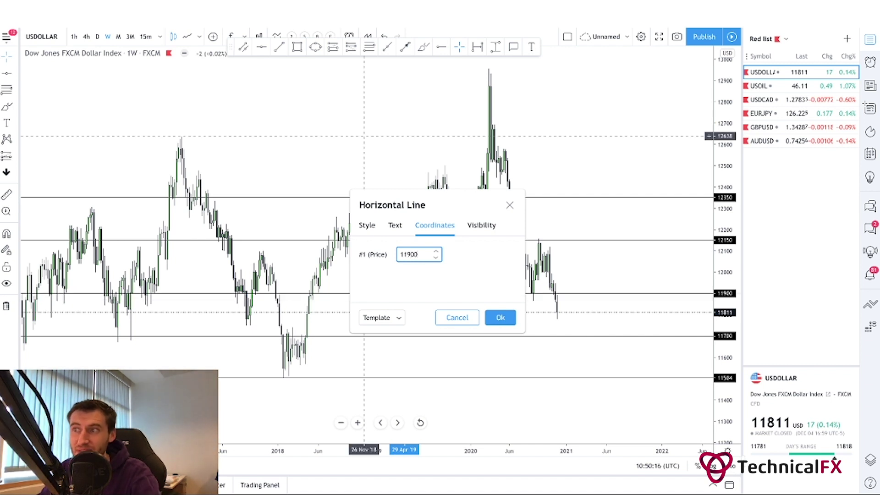
key("Return")
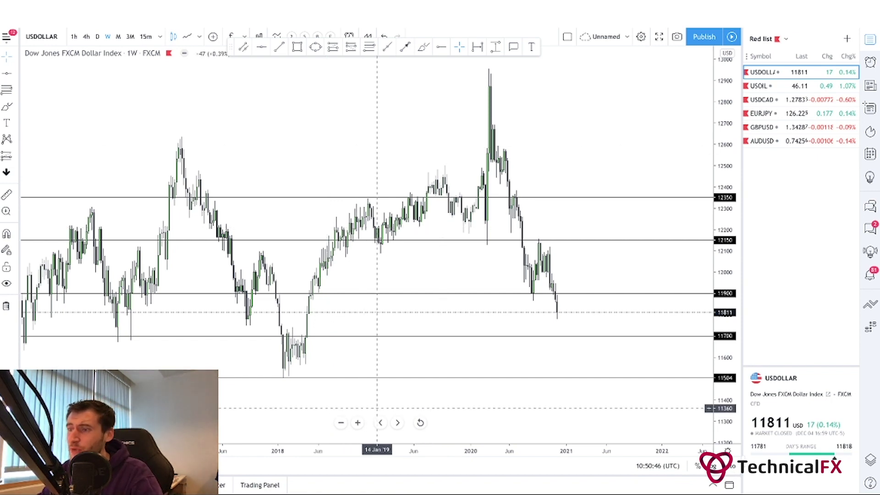
Measure the date range of the consolidation from 24 Aug to 2 Nov 2020, and remove the measurement.
scroll(526, 275, "up", 4)
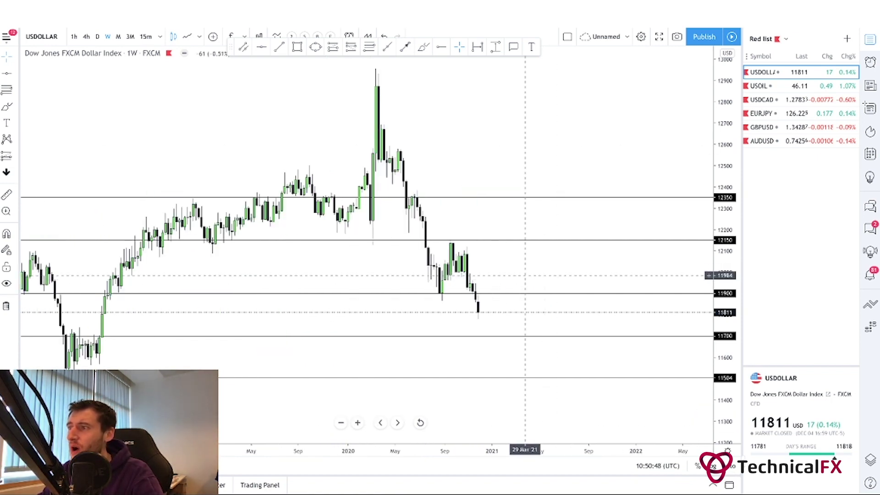
left_click_drag(525, 275, 659, 273)
left_click(569, 292)
left_click_drag(627, 258, 611, 259)
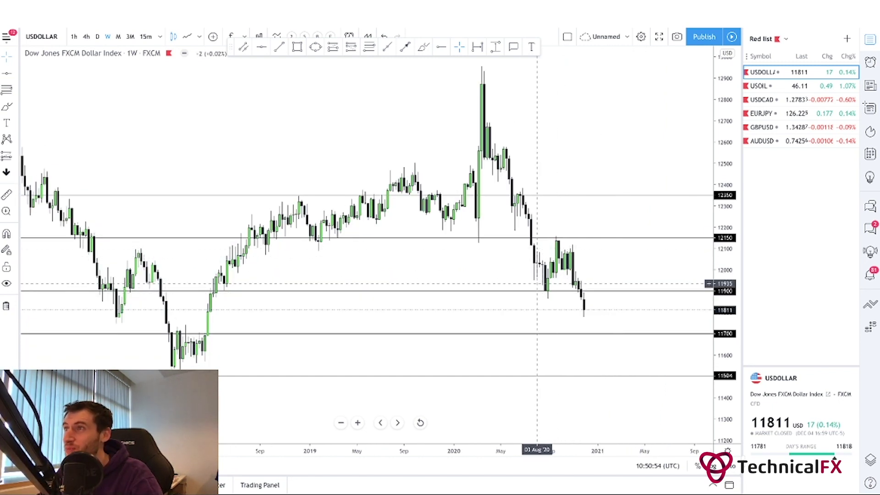
left_click(477, 47)
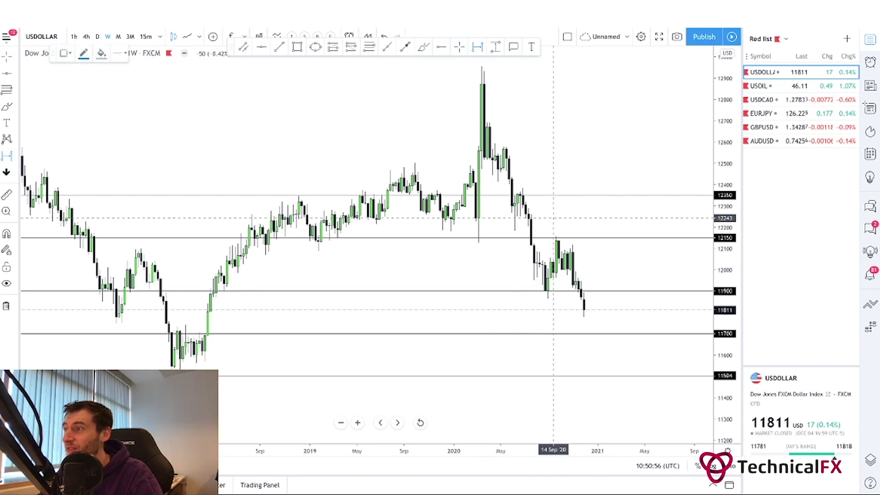
left_click(545, 285)
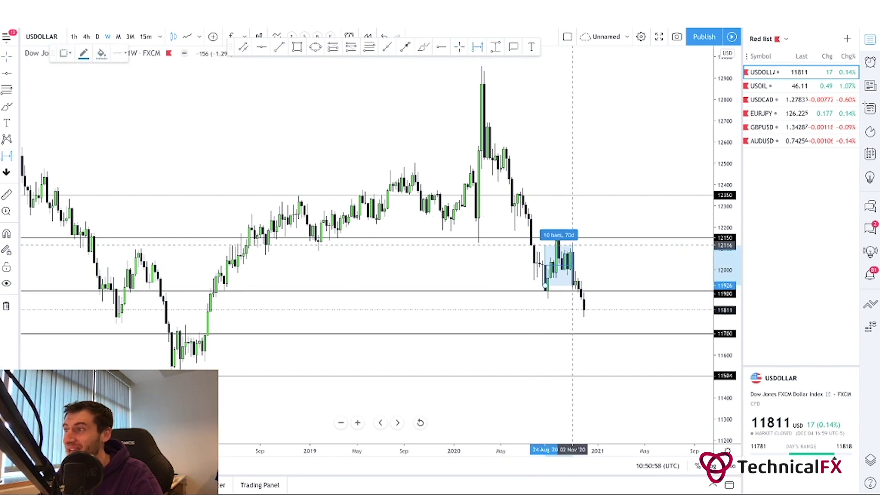
left_click(573, 245)
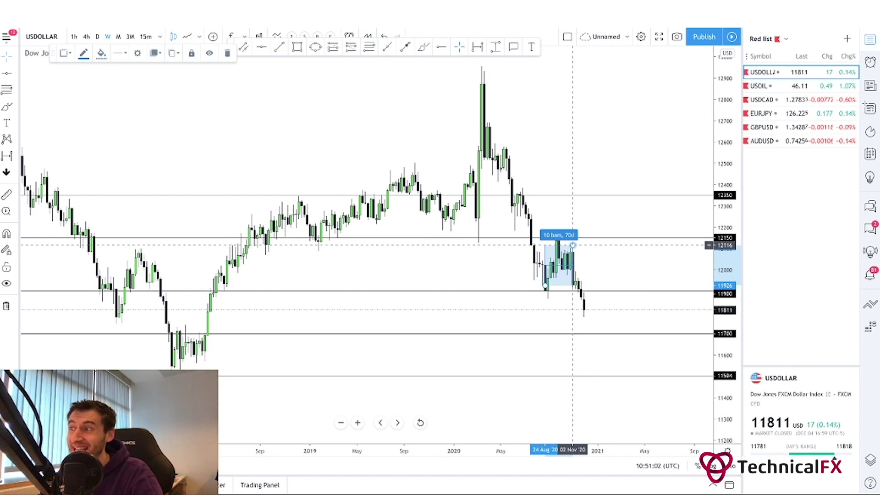
type("=")
key("Escape")
key("Delete")
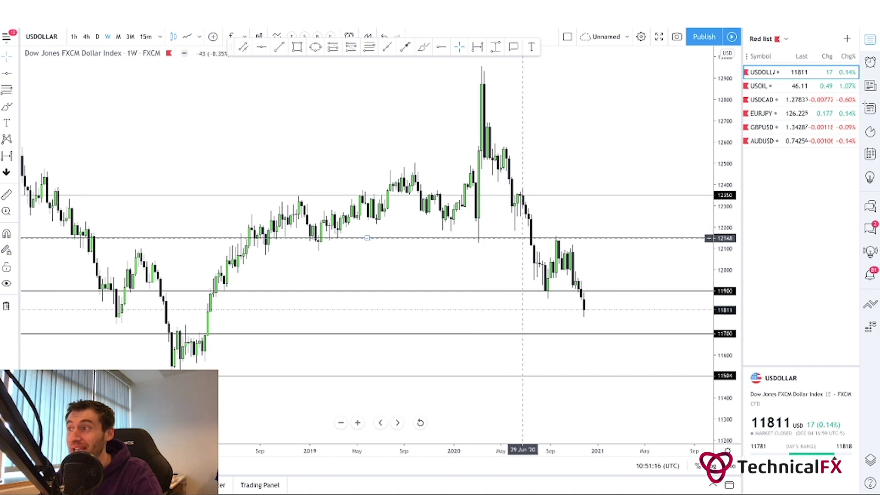
Outline the 2018 rally between the 11700 and 11900 levels with a rectangle, and delete the rectangle.
left_click_drag(595, 269, 586, 269)
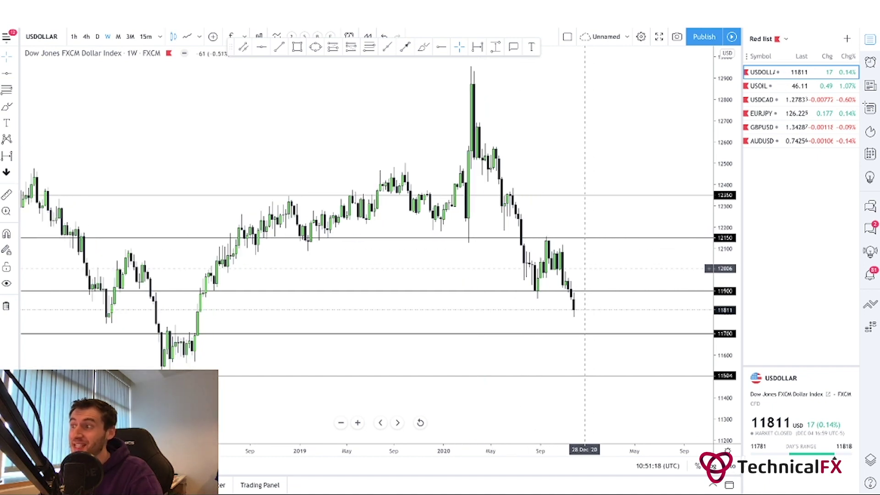
left_click_drag(543, 162, 535, 162)
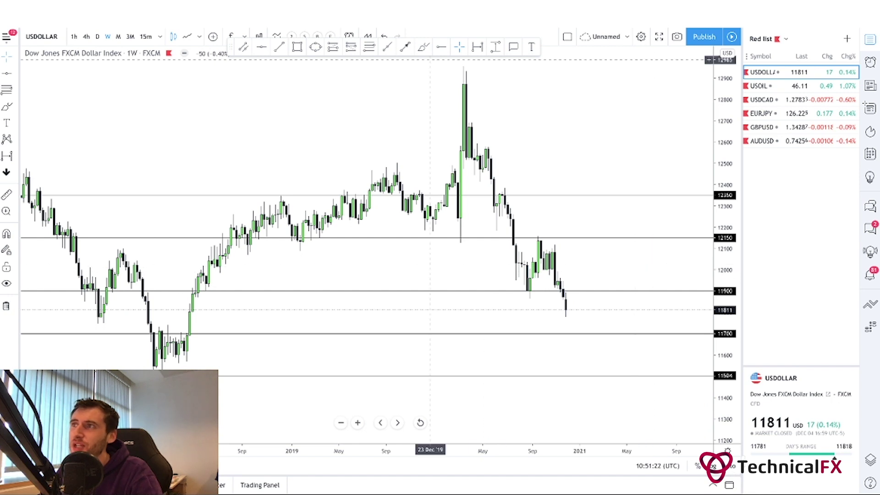
left_click(297, 47)
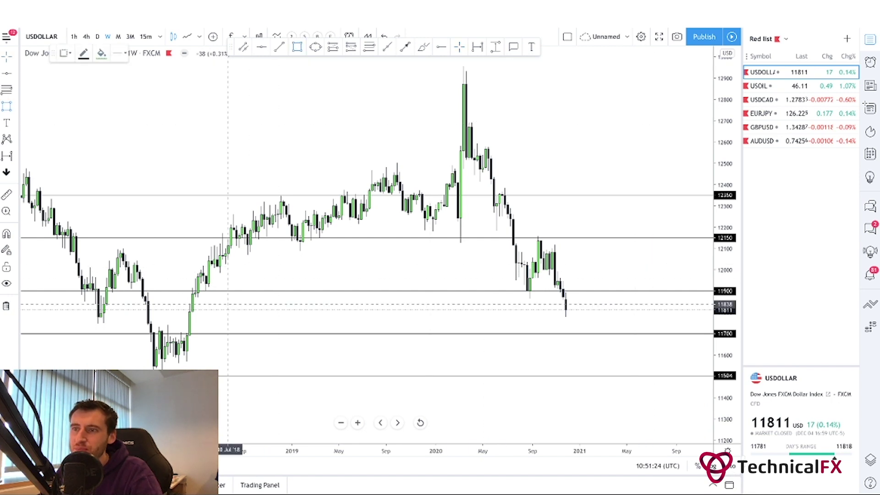
left_click(184, 337)
left_click(198, 288)
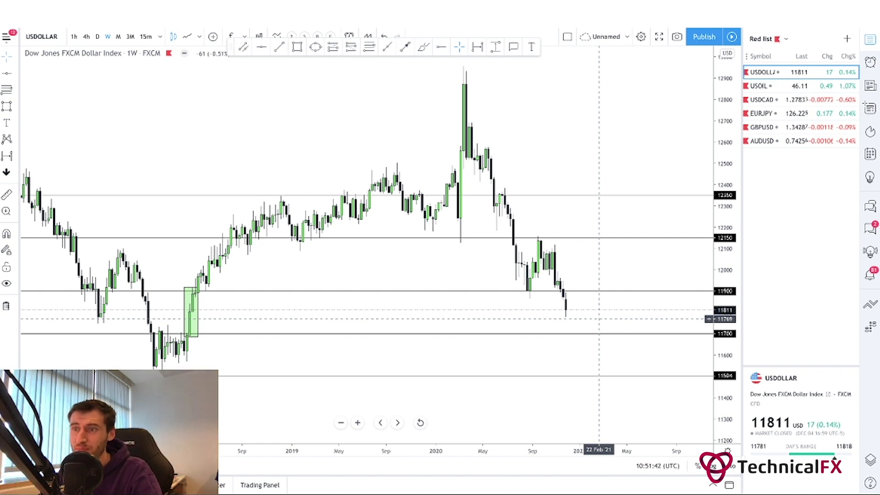
left_click(197, 312)
key("Delete")
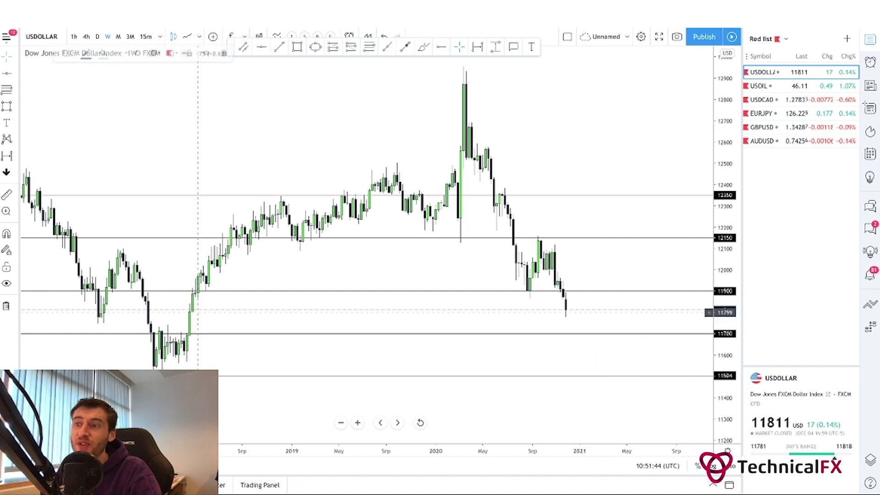
Switch the chart to the daily timeframe and rescale it to show recent price action between the 11504 and 12350 levels.
left_click(98, 36)
scroll(516, 320, "up", 3)
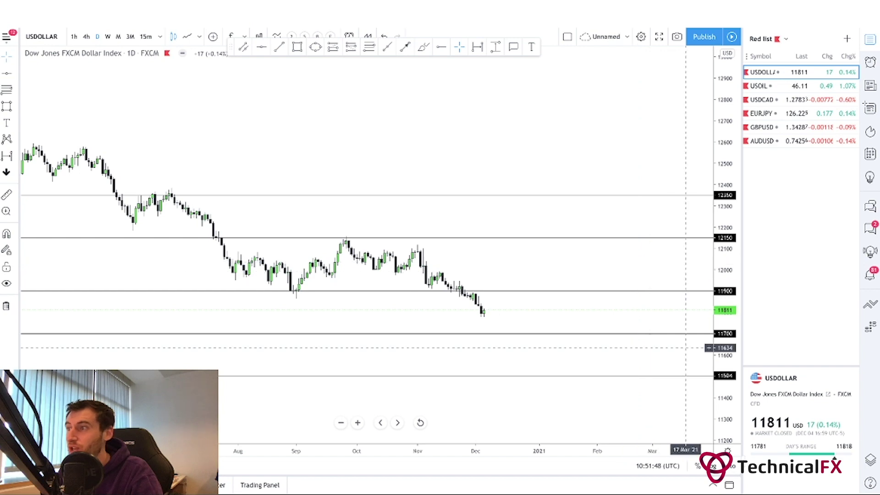
left_click_drag(725, 385, 725, 241)
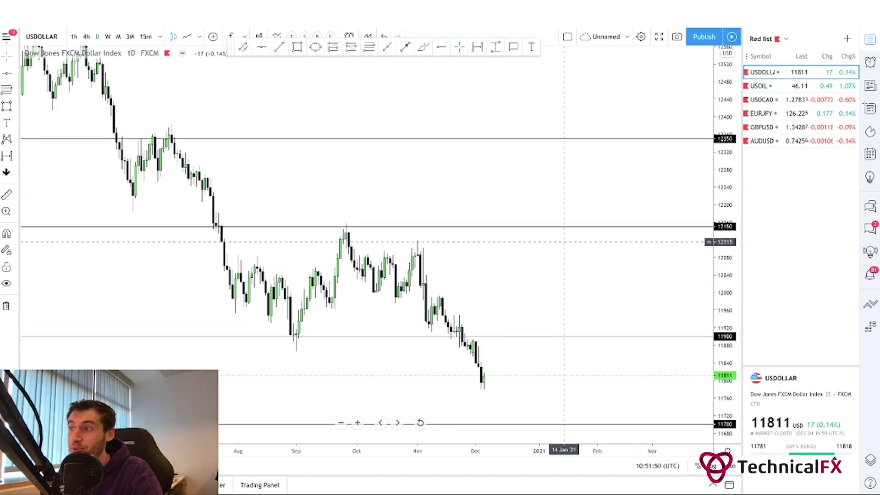
left_click_drag(522, 276, 572, 193)
left_click_drag(725, 179, 725, 227)
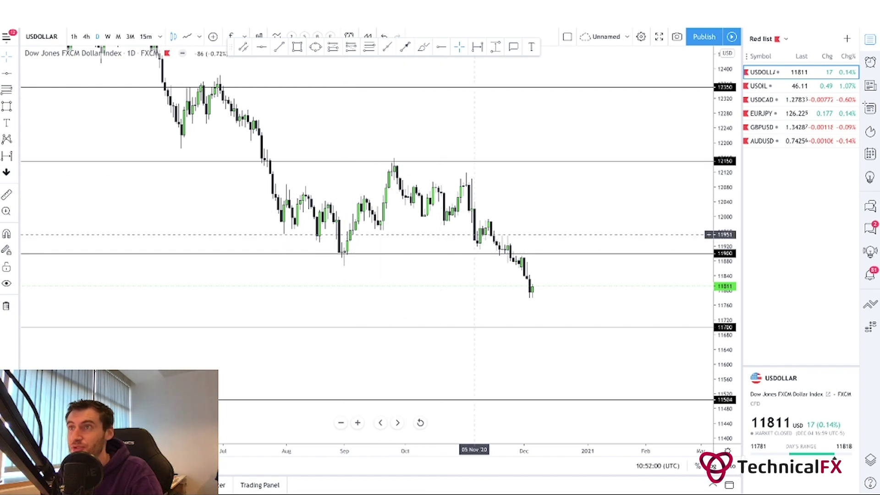
Draw a Fibonacci retracement from the 12383 swing high to the 11868 low, and delete it.
left_click_drag(552, 190, 554, 198)
left_click(369, 47)
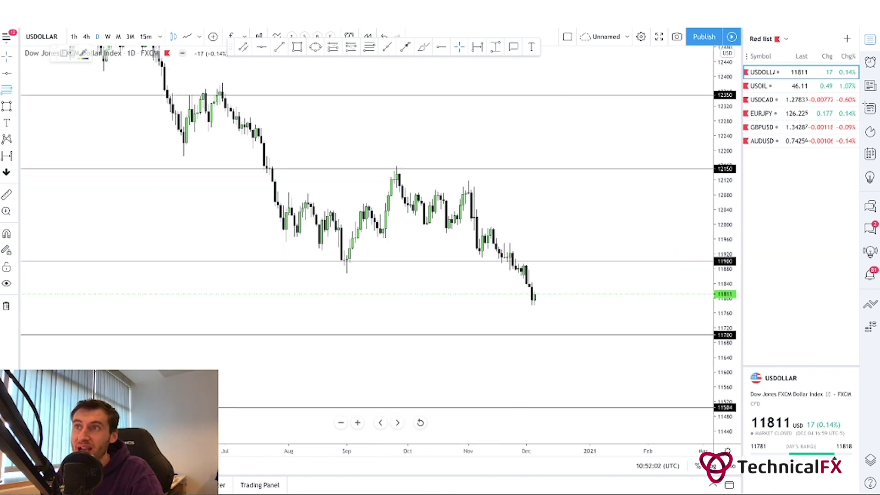
left_click(209, 83)
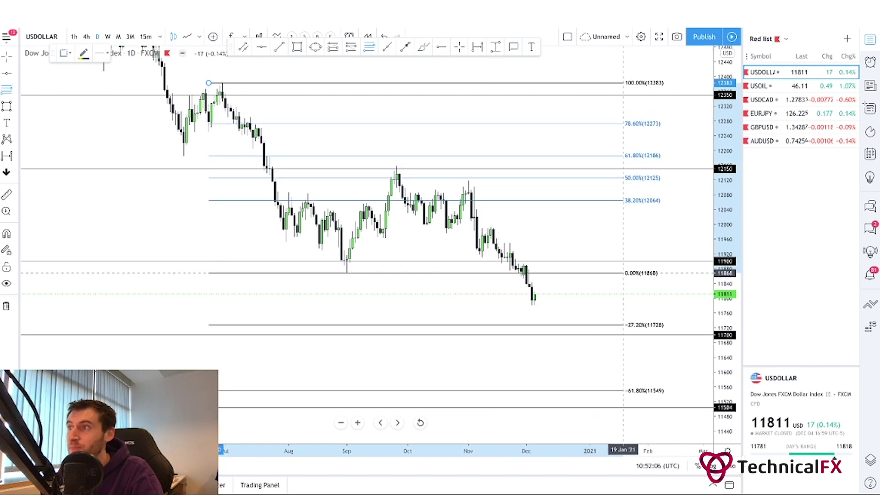
left_click(623, 273)
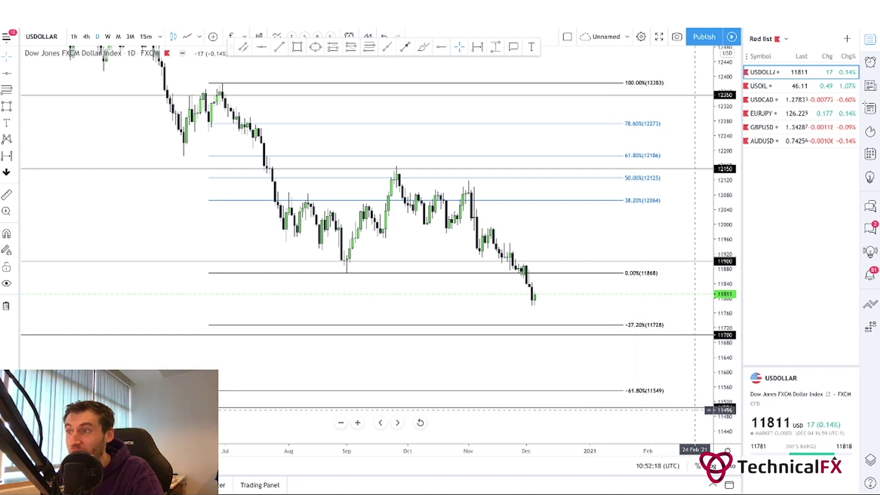
left_click_drag(588, 298, 579, 298)
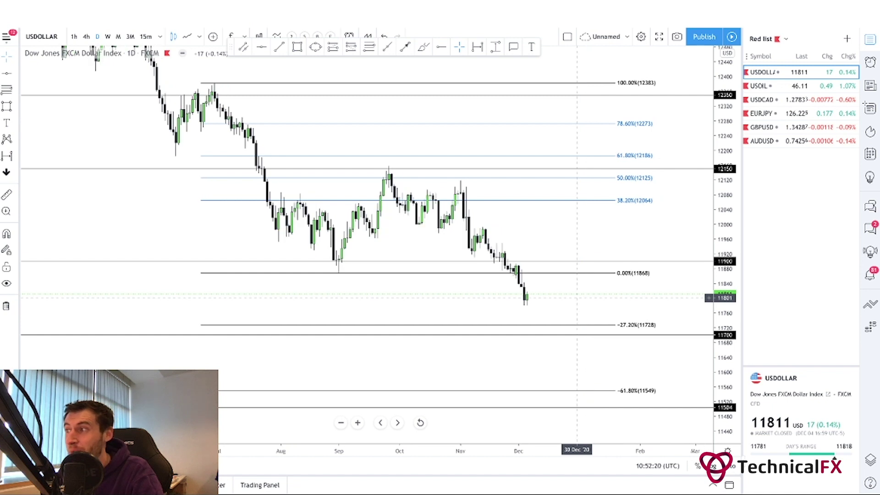
left_click(619, 273)
key("Delete")
Brush and erase two projections from the latest candle: one via about 11700 and 11900 to 11570, another via about 11900 to 11700.
left_click_drag(585, 240, 564, 235)
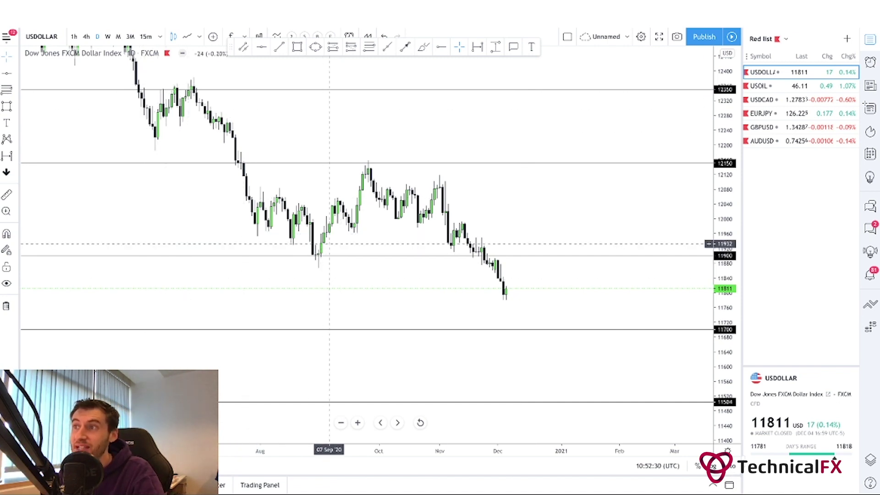
left_click(367, 164)
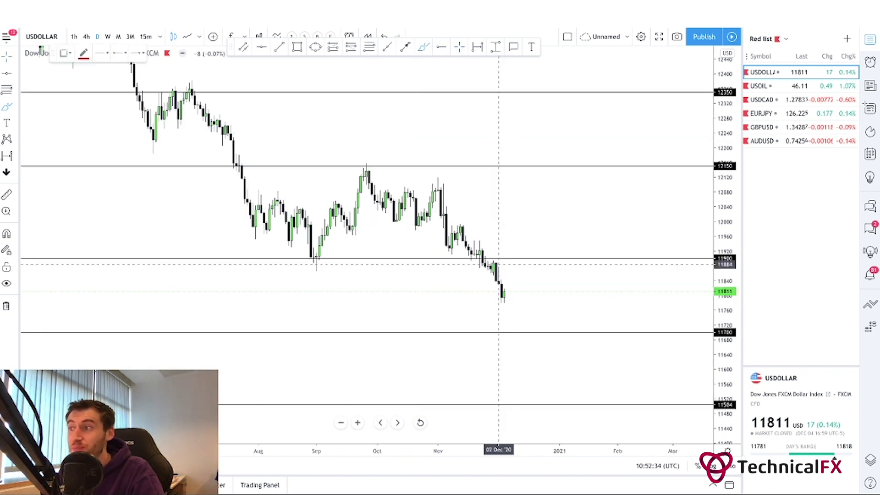
left_click(502, 296)
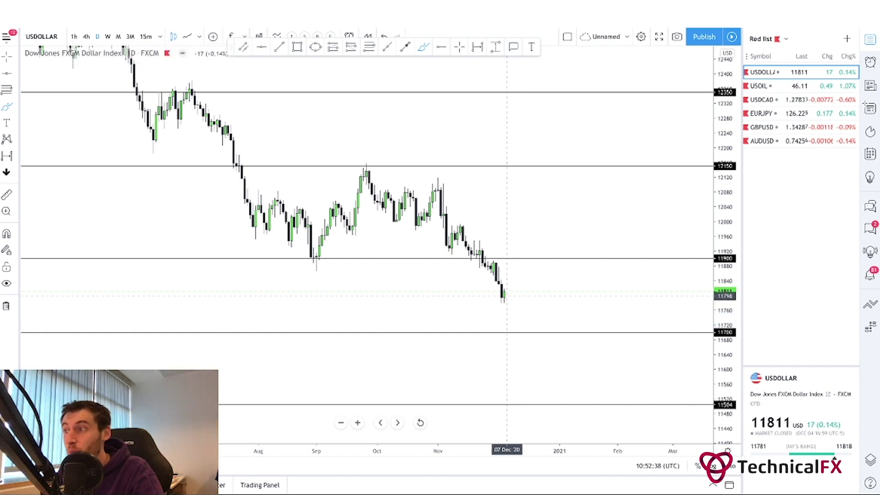
mouse_move(516, 322)
left_mouse_down()
mouse_move(558, 264)
mouse_move(604, 380)
left_mouse_up()
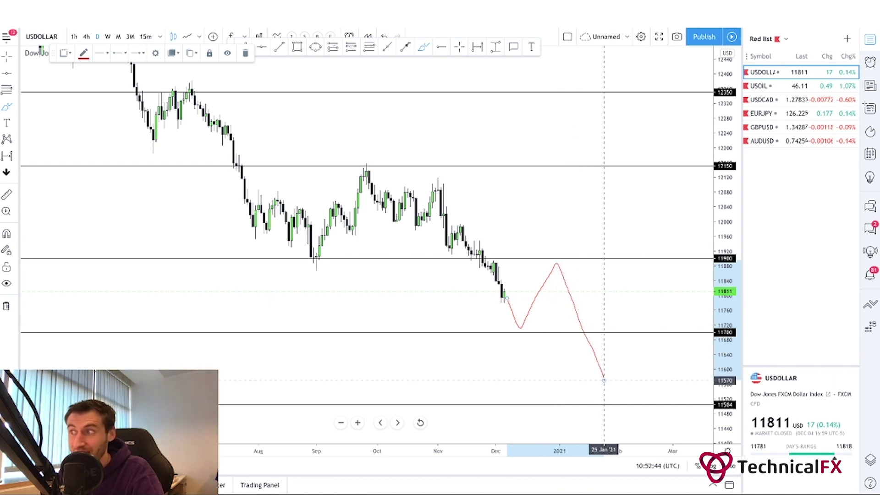
key("Delete")
mouse_move(501, 298)
left_mouse_down()
mouse_move(532, 271)
mouse_move(557, 331)
left_mouse_up()
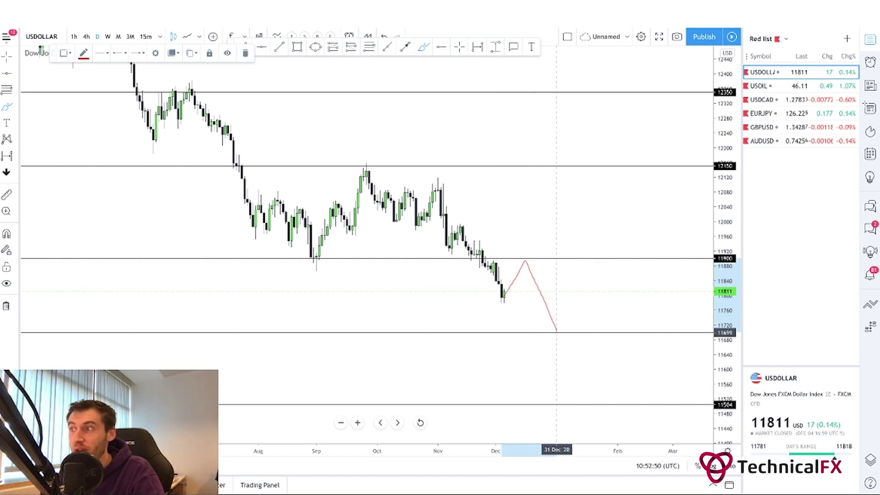
key("Delete")
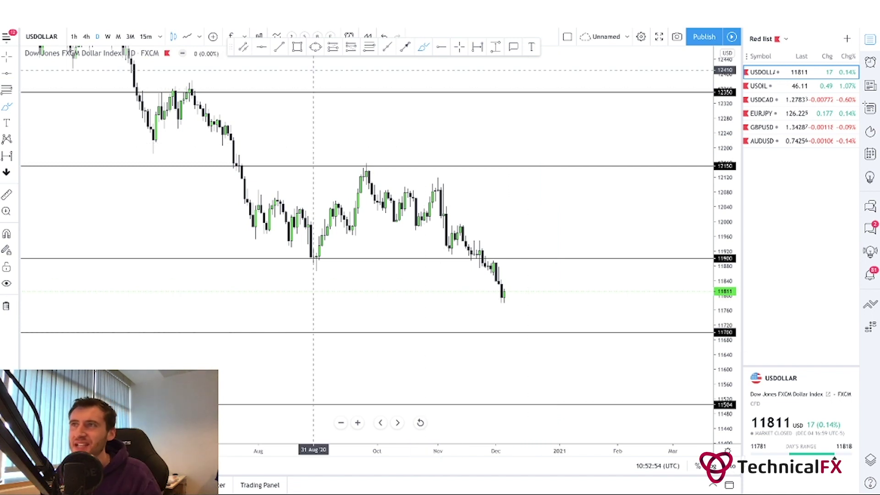
Place a horizontal line at about 11988 on the November swing high, and remove it.
left_click(262, 47)
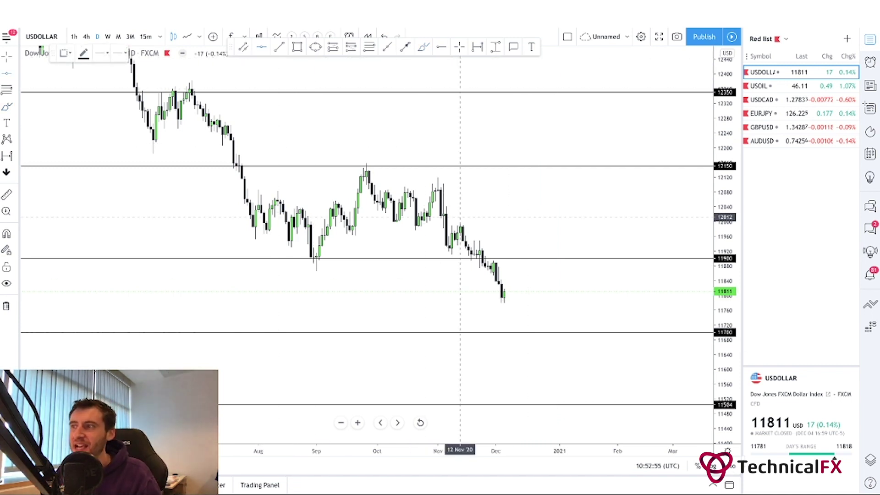
left_click(493, 226)
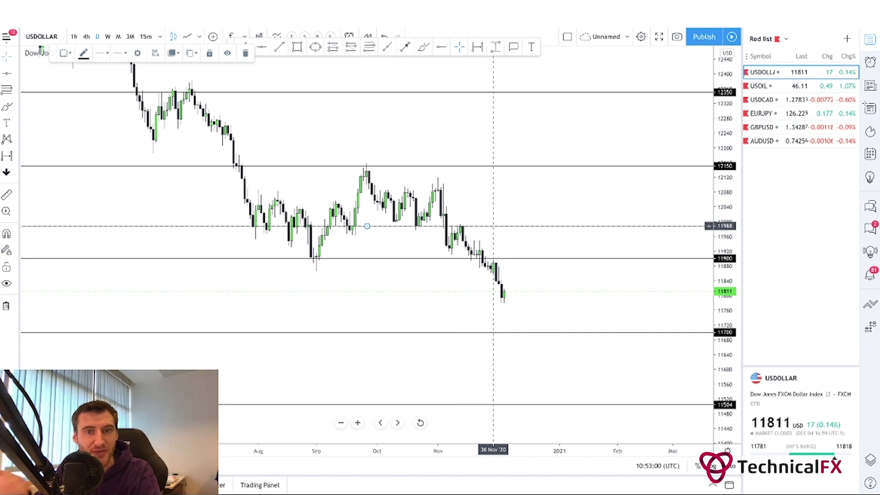
key("Escape")
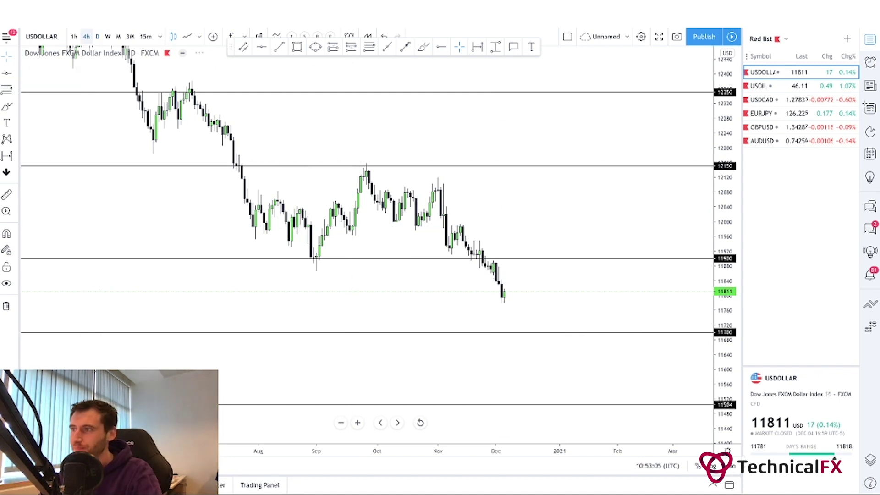
Switch the chart to the 4-hour timeframe.
left_click(86, 36)
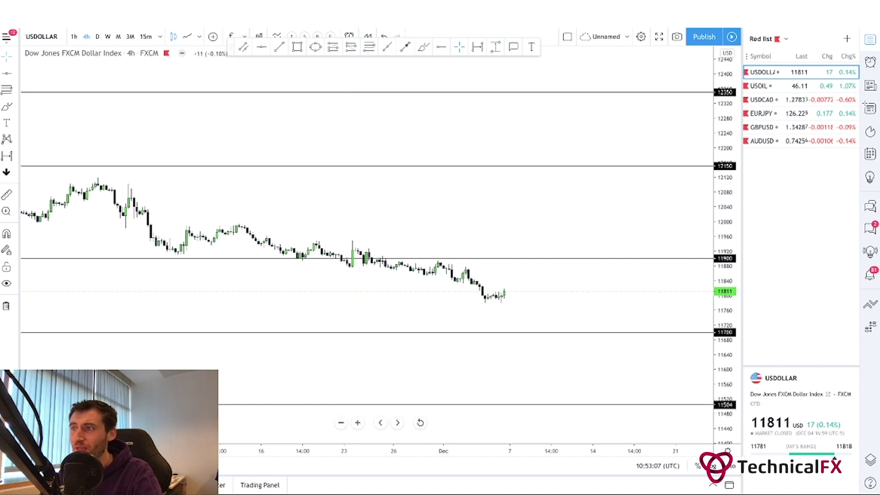
Draw a short horizontal trend line at about 11786 beneath the early-December lows on the US Dollar index's 4-hour chart.
left_click(341, 422)
scroll(412, 343, "down", 2)
left_click_drag(666, 315, 631, 315)
left_click_drag(725, 314, 725, 108)
scroll(477, 240, "right", 2)
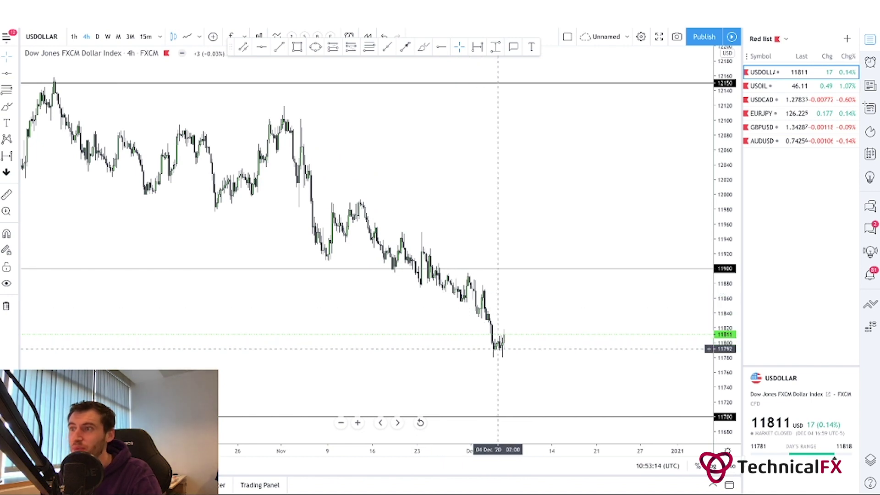
left_click_drag(380, 349, 346, 316)
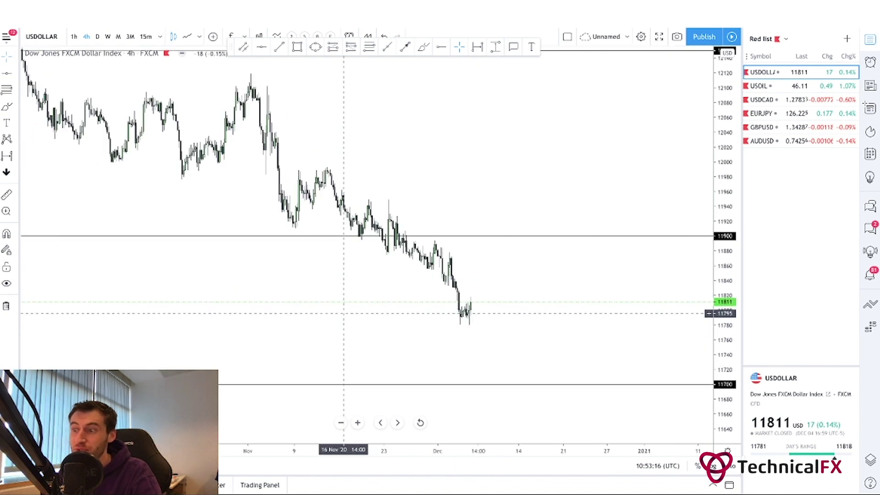
left_click(357, 423)
left_click_drag(449, 337, 484, 338)
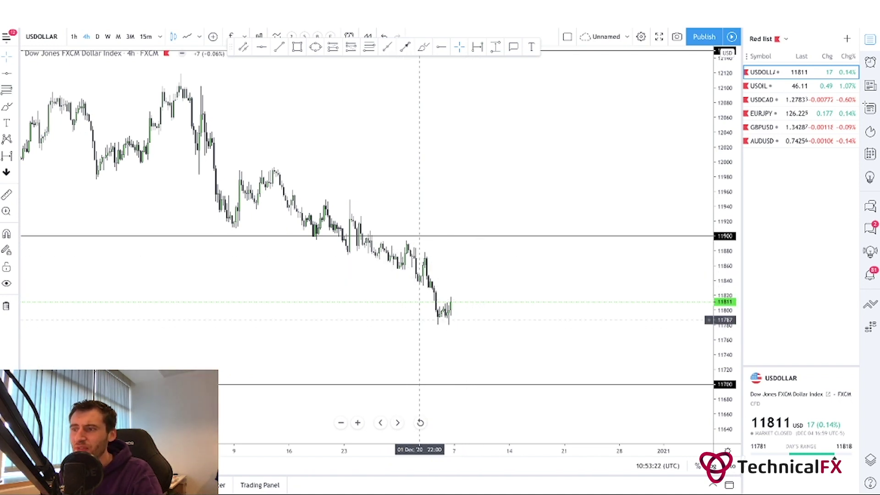
left_click(357, 423)
left_click_drag(408, 275, 567, 272)
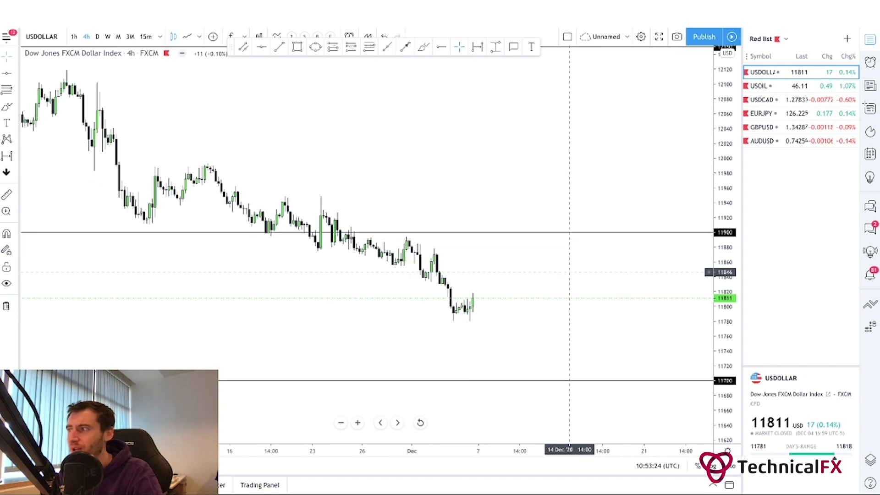
left_click_drag(725, 274, 725, 167)
left_click_drag(504, 312, 465, 256)
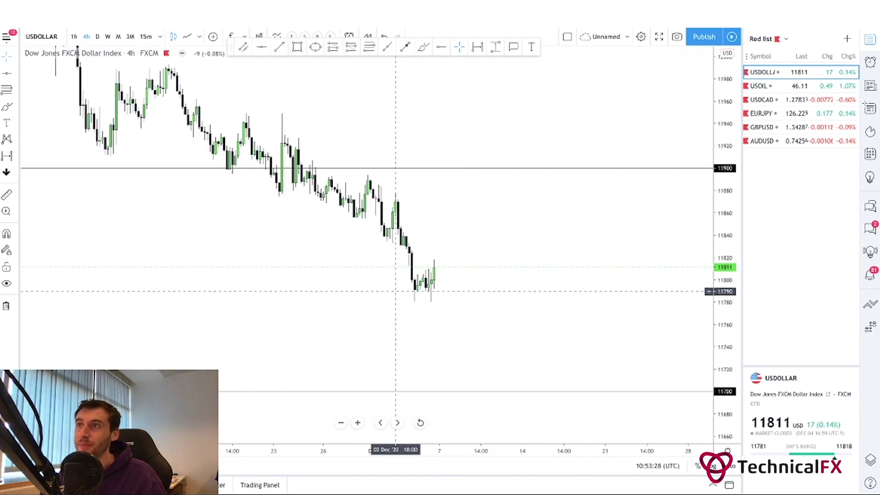
key("alt+t")
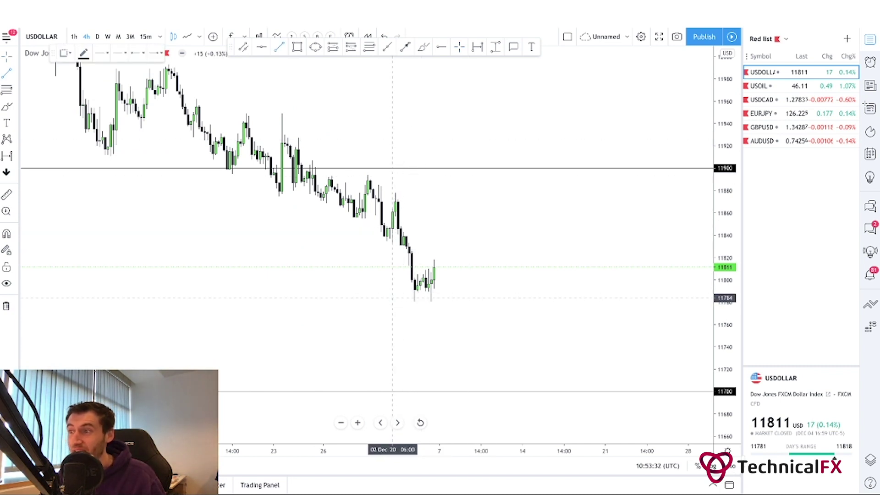
left_click_drag(392, 296, 494, 295)
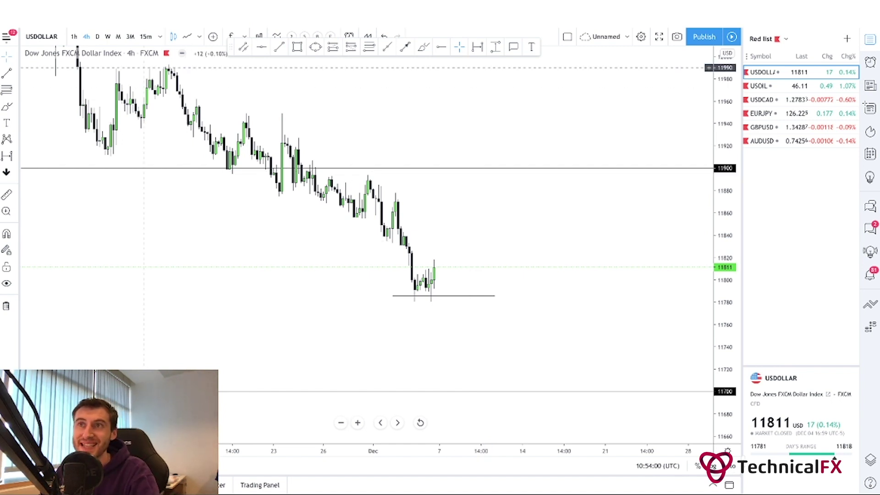
Review the US Dollar index on the daily timeframe, and open USOIL from the watchlist on the weekly timeframe.
left_click(97, 36)
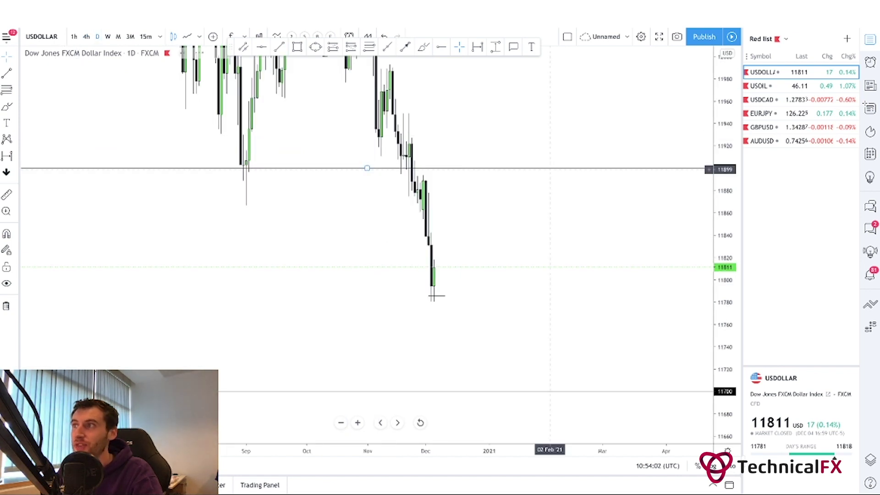
scroll(551, 167, "left", 3)
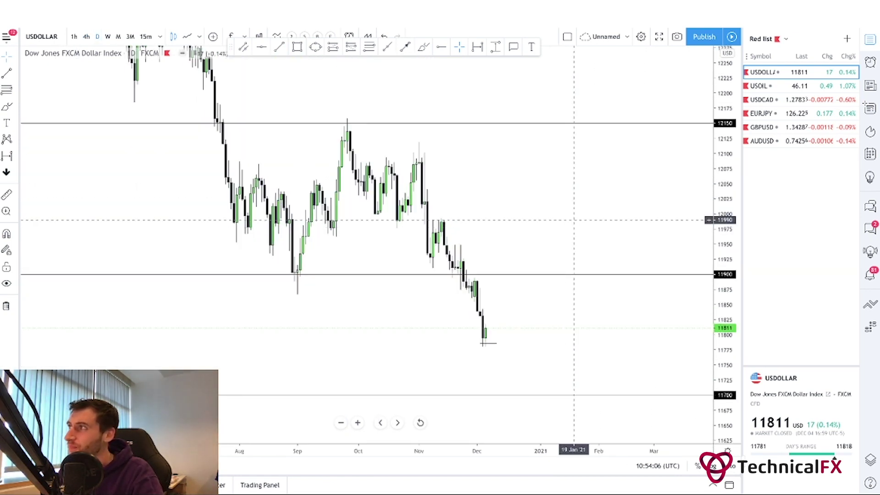
left_click(798, 86)
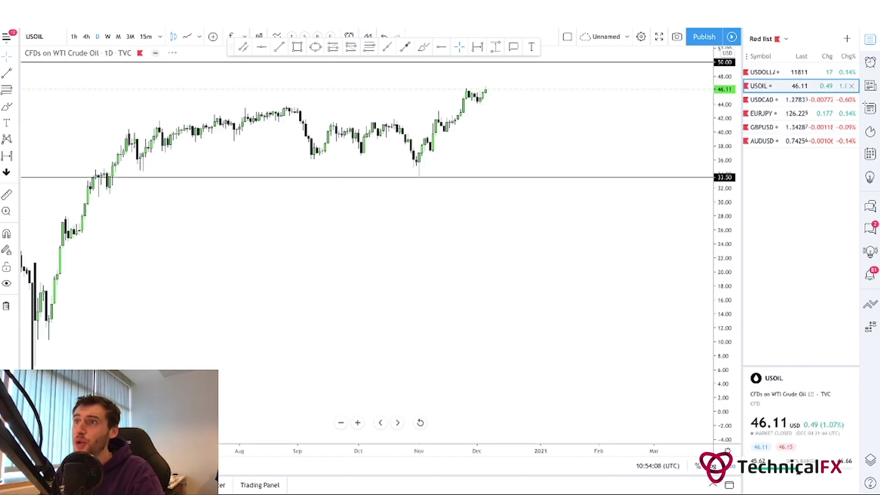
left_click(108, 36)
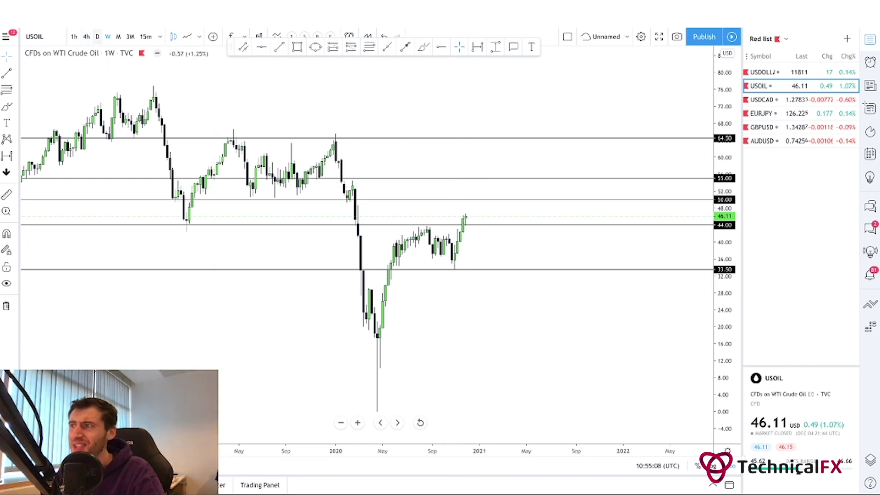
On USOIL's daily timeframe, draw a thin rectangle zone around the 44.00 level from early July to early February.
left_click(97, 36)
left_click_drag(342, 450, 512, 450)
left_click_drag(487, 305, 391, 312)
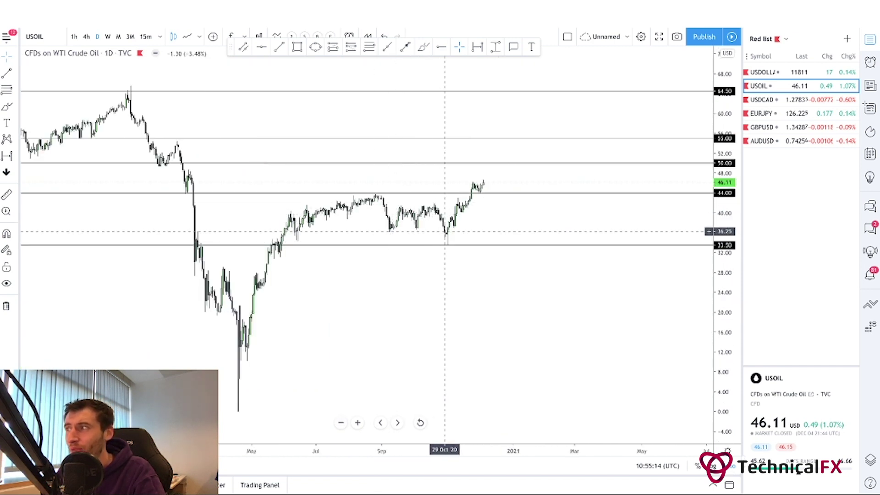
left_click_drag(725, 275, 725, 184)
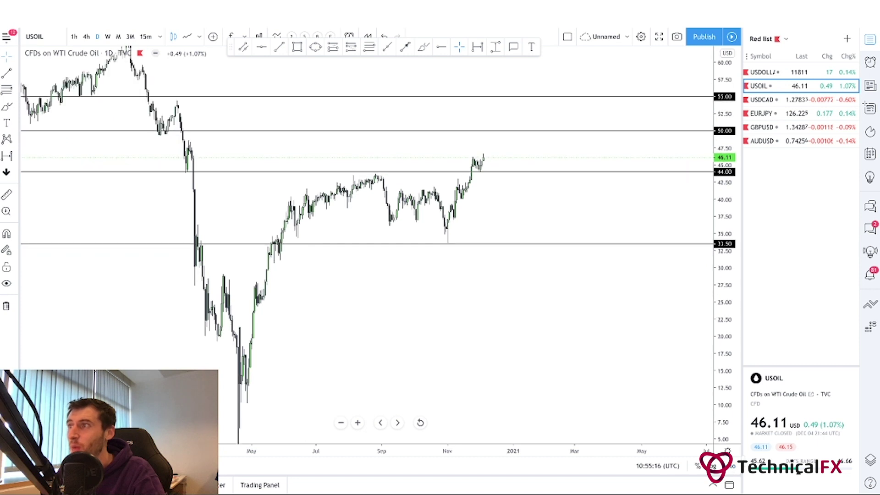
left_click_drag(550, 220, 488, 259)
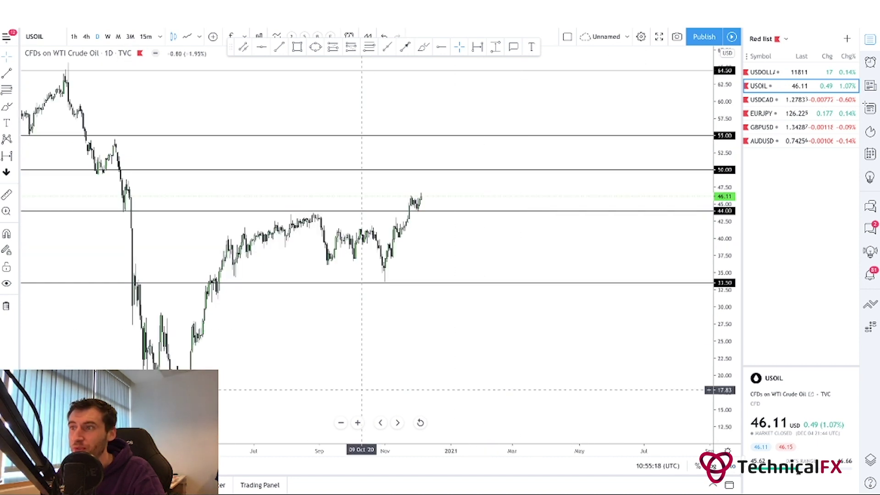
left_click(358, 422)
left_click_drag(324, 308, 583, 315)
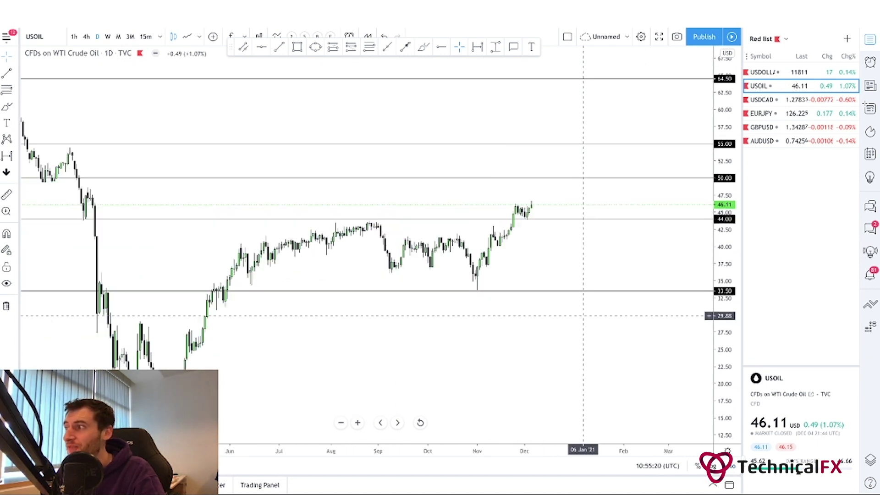
left_click_drag(725, 346, 725, 233)
left_click_drag(602, 241, 555, 243)
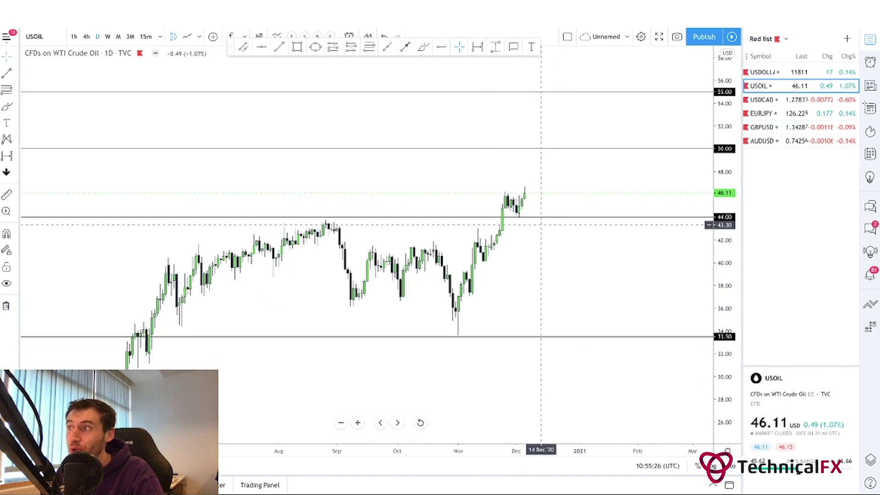
left_click_drag(541, 198, 534, 197)
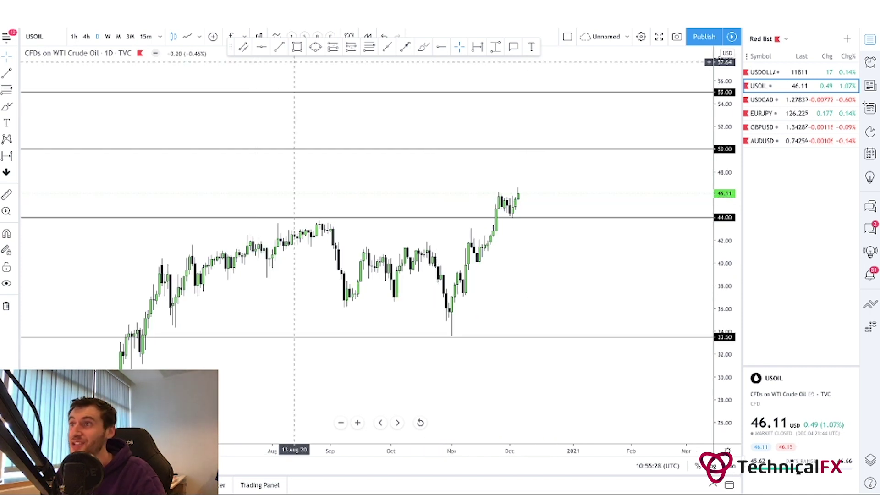
left_click(297, 47)
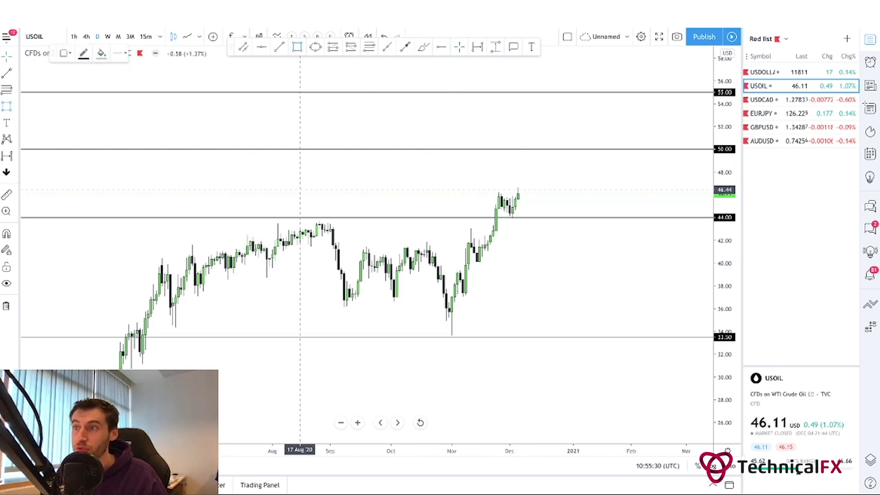
left_click_drag(214, 214, 647, 221)
left_click(568, 164)
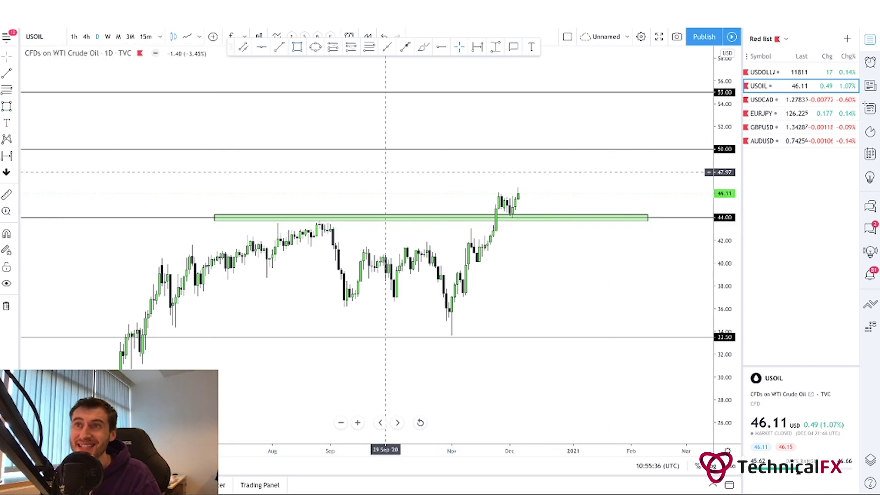
On USOIL's 4-hour timeframe, draw a rectangle zone from 46.04 to 46.35 spanning 24 November to 14 December.
left_click(86, 36)
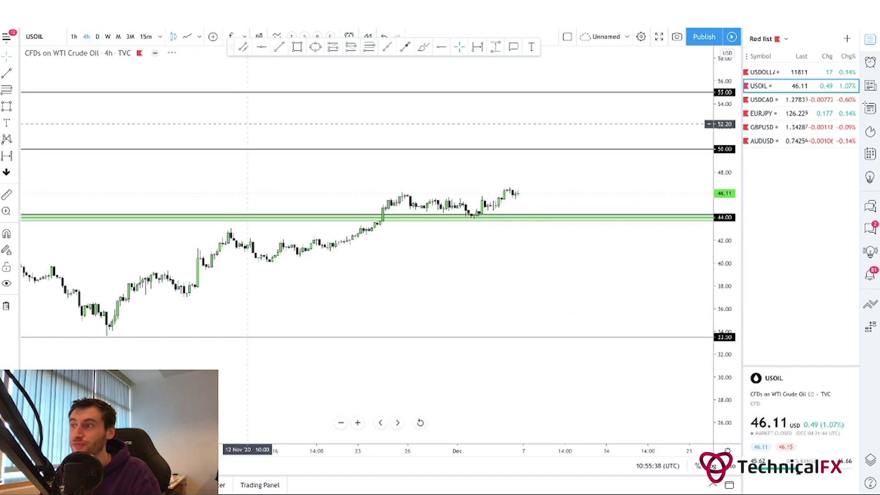
left_click_drag(725, 321, 725, 153)
left_click_drag(586, 138, 575, 158)
left_click_drag(725, 277, 725, 153)
left_click_drag(603, 132, 590, 162)
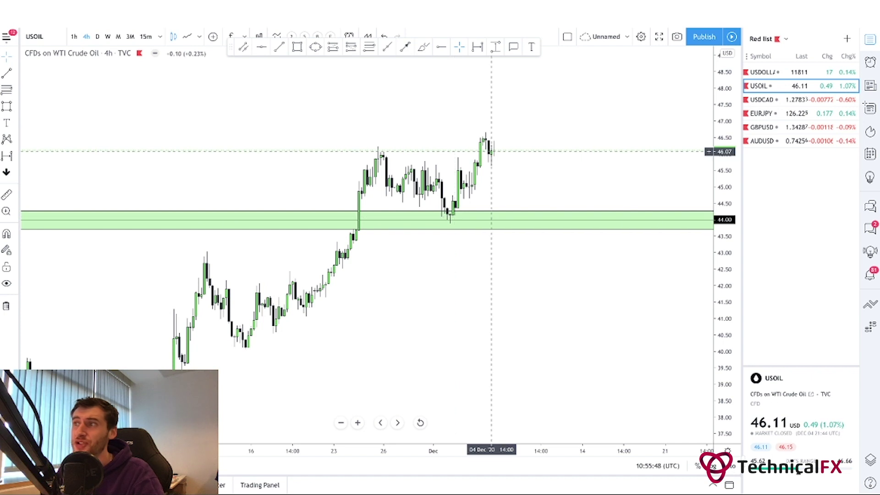
left_click_drag(542, 136, 520, 177)
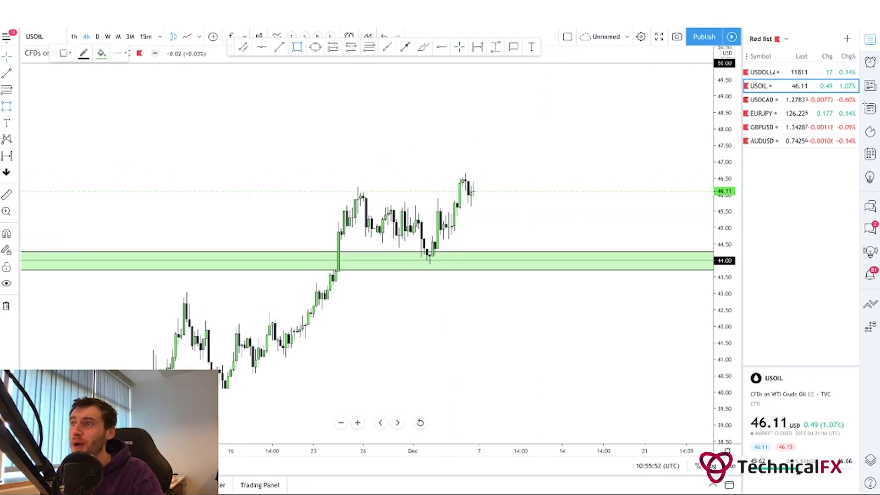
left_click_drag(330, 193, 573, 183)
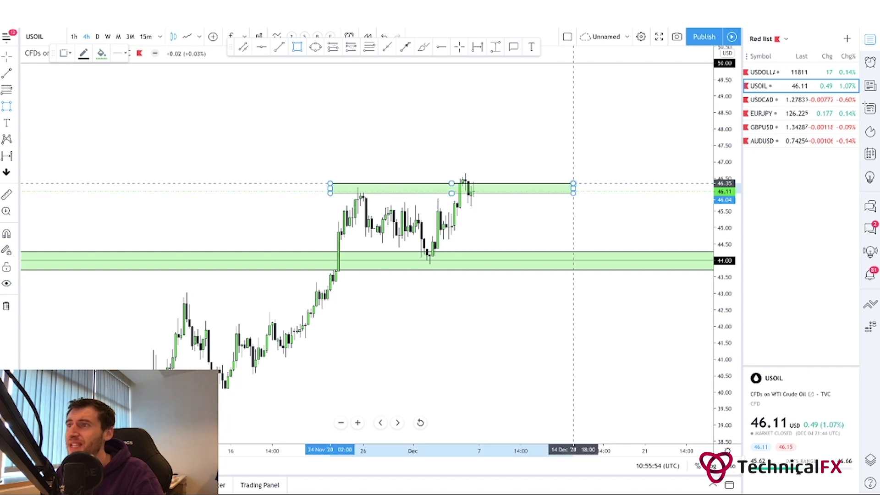
left_click(573, 184)
left_click(528, 142)
left_click_drag(527, 141, 519, 142)
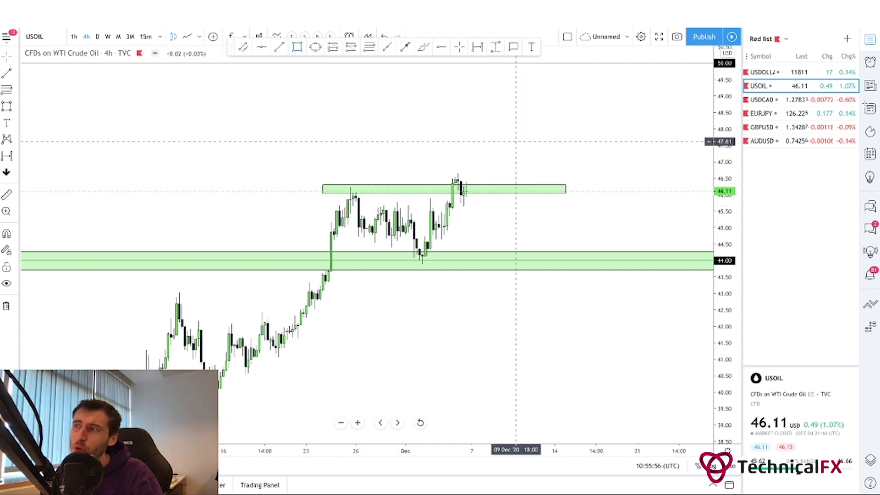
Examine USOIL's 4-hour price action around the upper rectangle zone and the room up to the 50.00 level.
left_click_drag(436, 199, 416, 201)
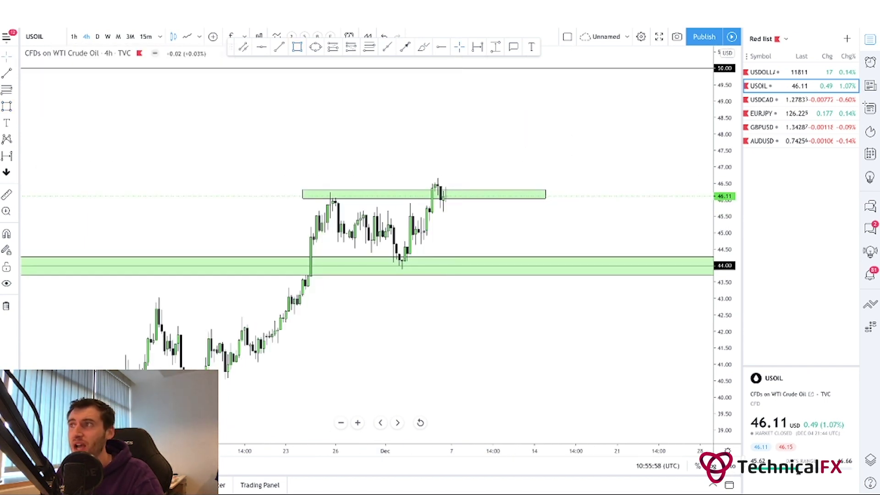
left_click_drag(724, 115, 725, 164)
left_click_drag(593, 163, 604, 163)
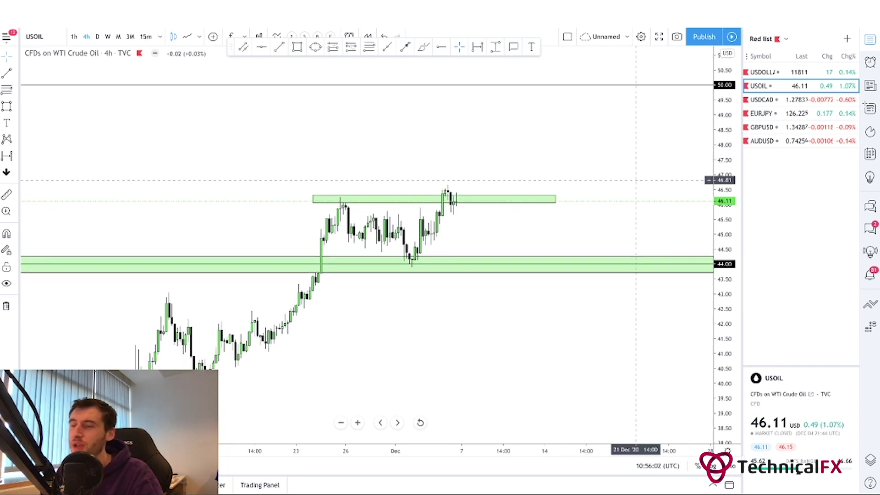
left_click_drag(636, 181, 617, 185)
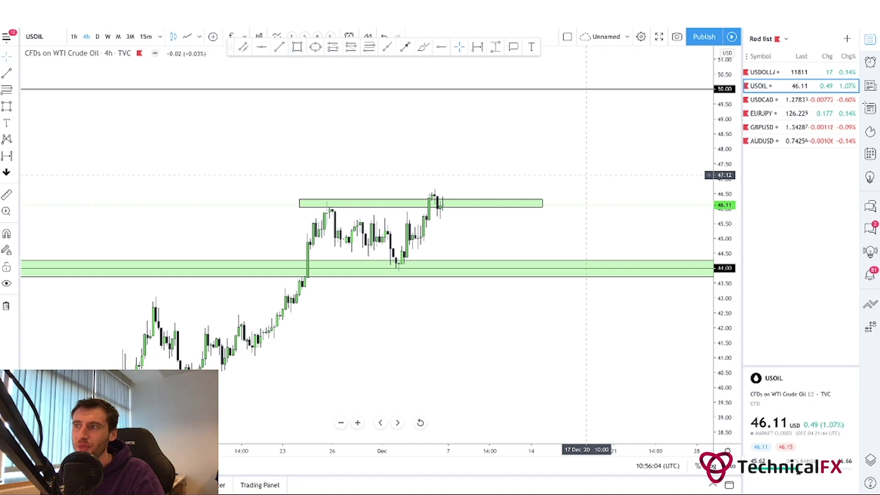
mouse_move(467, 151)
left_mouse_down()
mouse_move(481, 150)
mouse_move(468, 137)
left_mouse_up()
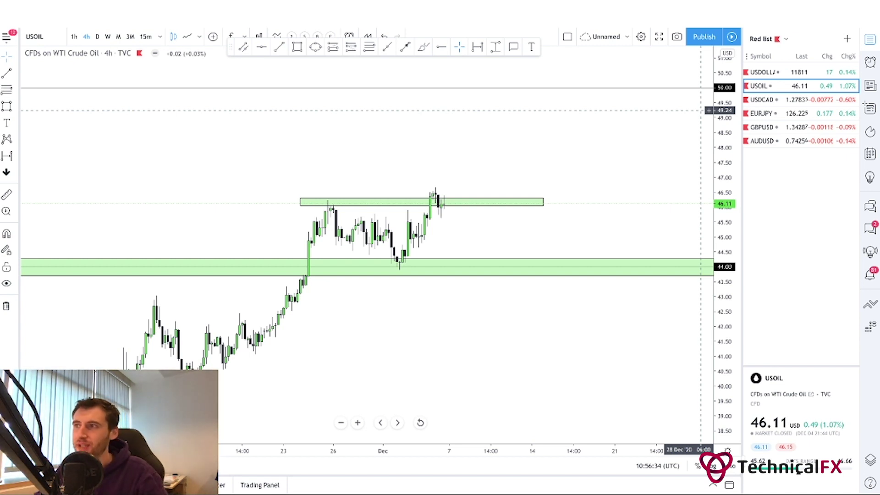
left_click_drag(589, 119, 602, 118)
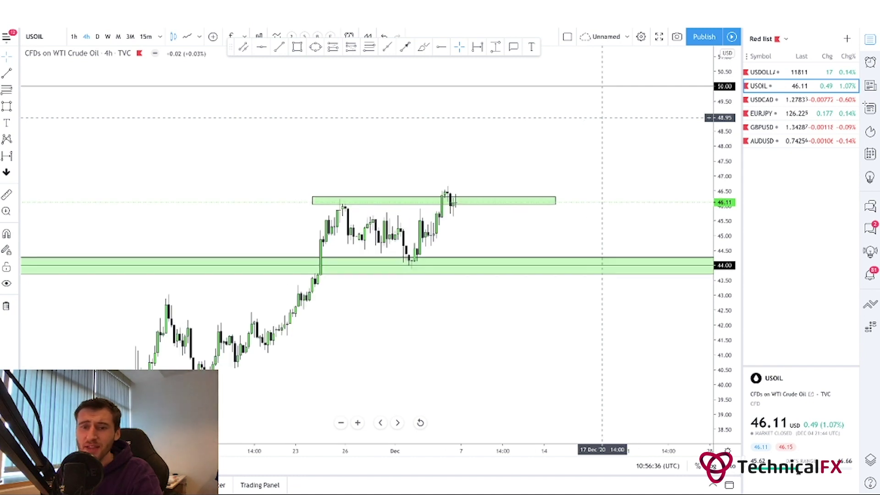
left_click_drag(445, 136, 440, 142)
Open USDCAD from the watchlist and review its decline and key levels on the weekly timeframe.
key("Down")
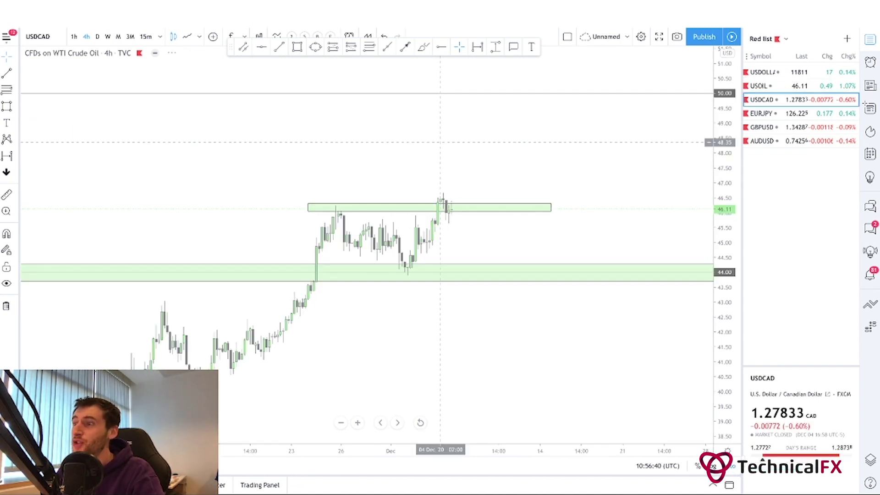
left_click(108, 36)
left_click_drag(460, 132, 501, 139)
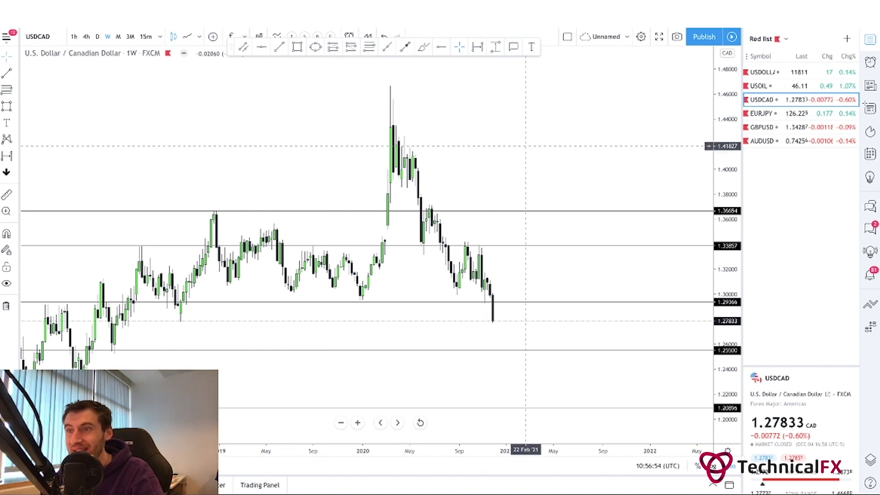
left_click_drag(531, 144, 549, 142)
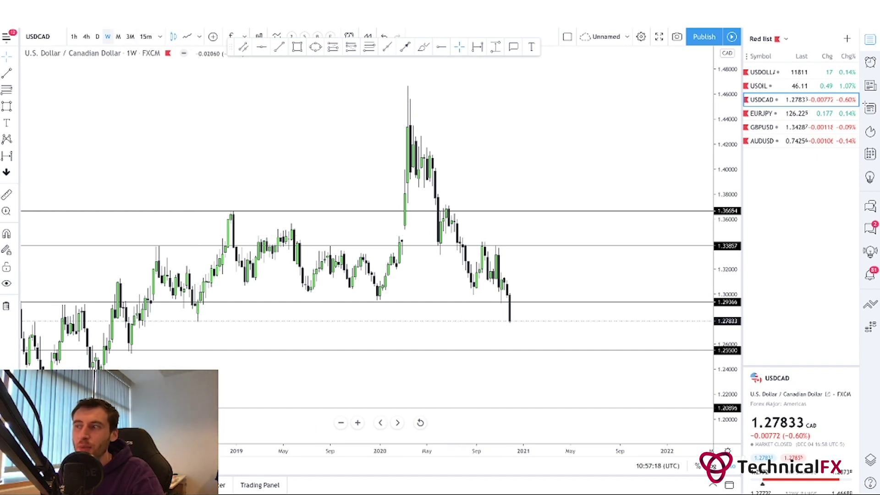
Switch USDCAD to the daily timeframe and review the decline between the 1.36654 and 1.25500 levels.
left_click(98, 37)
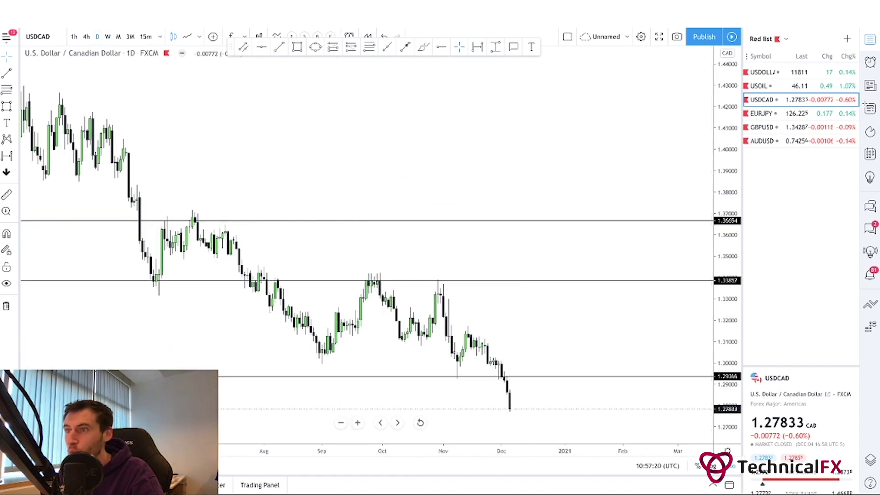
left_click_drag(727, 316, 727, 326)
left_click_drag(607, 321, 613, 237)
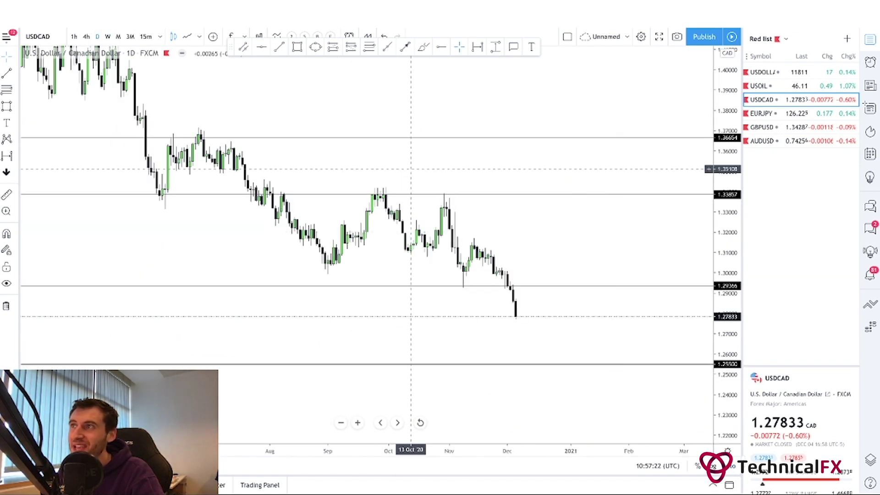
left_click_drag(397, 171, 402, 179)
Draw arrows pointing to the price highs at the 1.33857 level on USDCAD's daily timeframe.
key("alt+t")
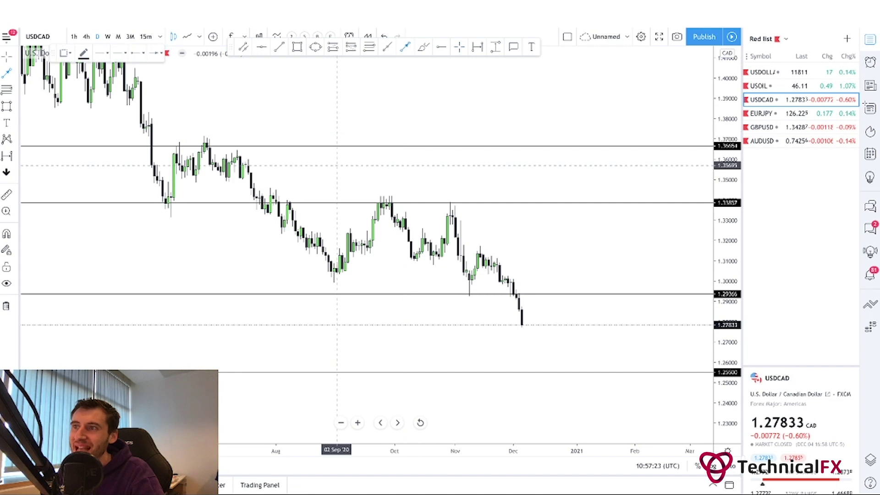
left_click(348, 179)
left_click(300, 199)
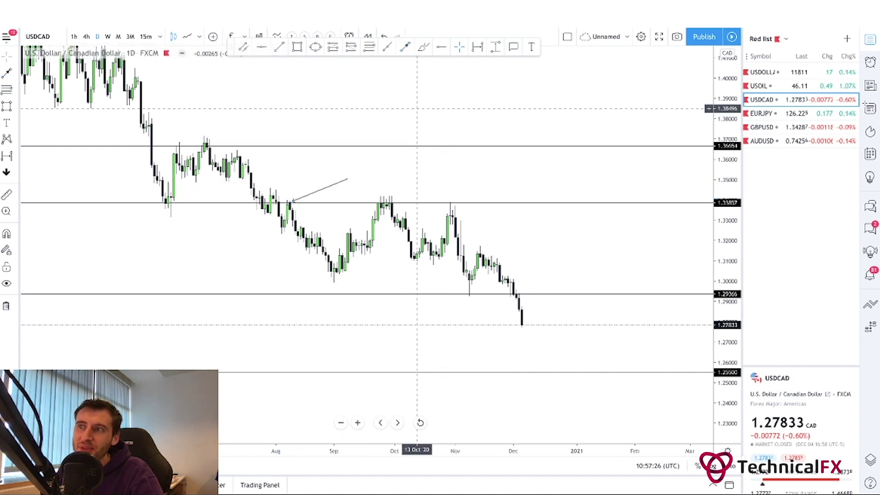
key("alt+t")
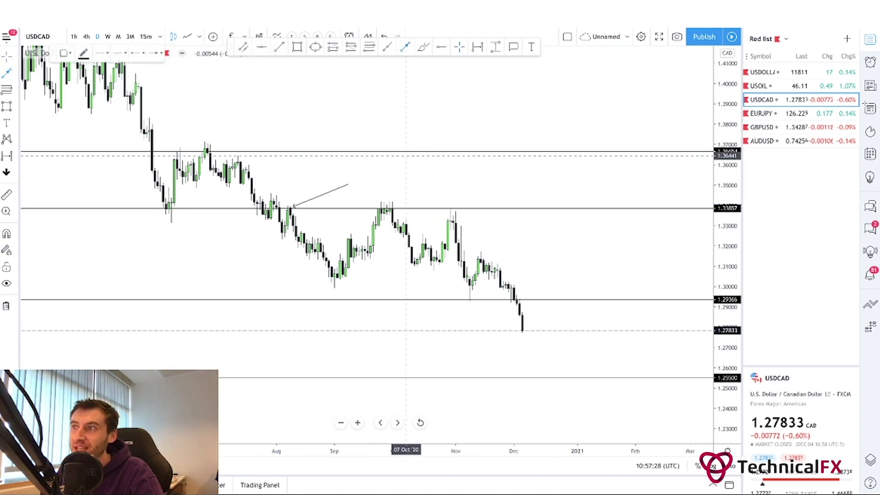
left_click(389, 200)
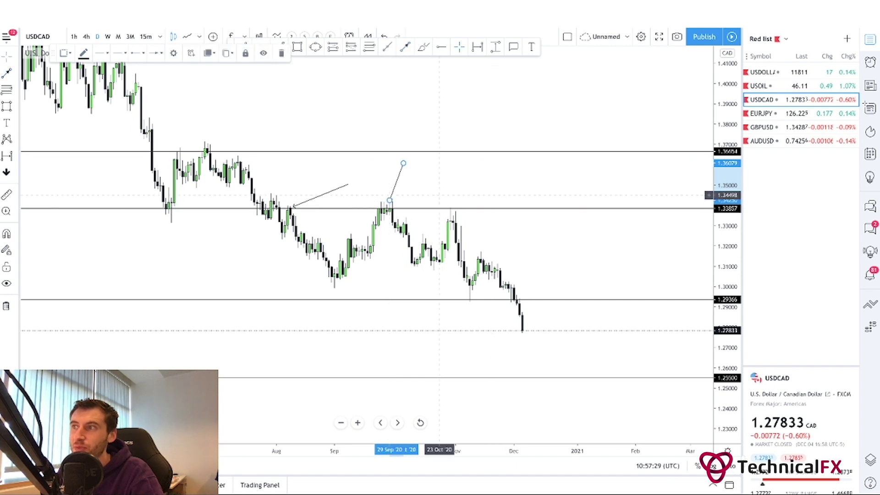
left_click_drag(395, 188, 460, 195)
Delete the arrows drawn at the 1.33857 level.
key("Delete")
left_click(328, 192)
key("Delete")
Review USDCAD's decline through the 1.29366 level and the room down to 1.25500 on the daily, weekly and 4-hour timeframes.
left_click_drag(324, 190, 397, 225)
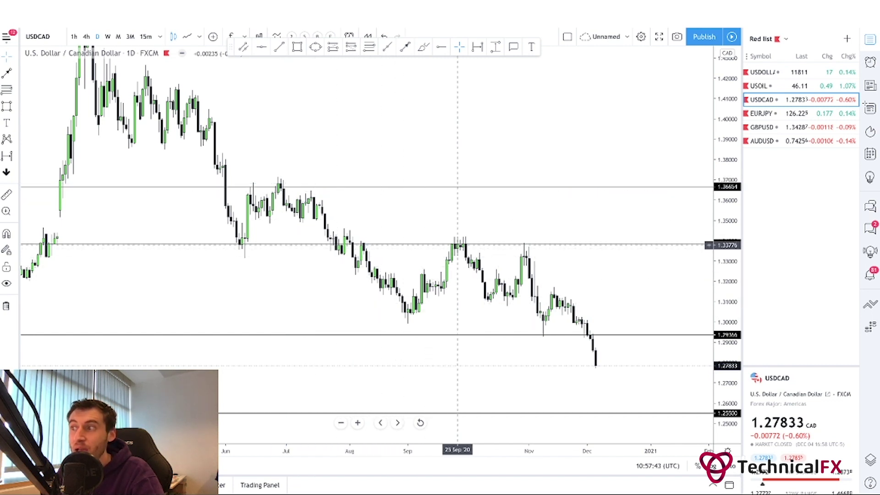
left_click_drag(460, 279, 355, 235)
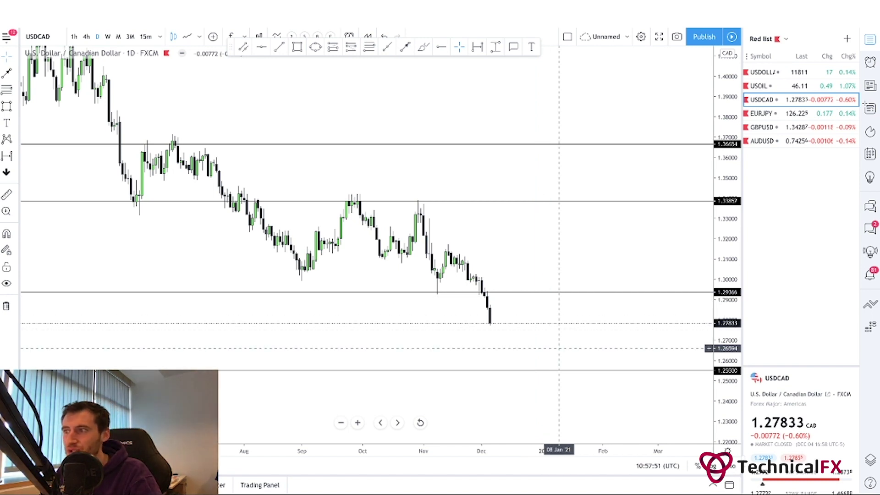
left_click_drag(546, 328, 540, 328)
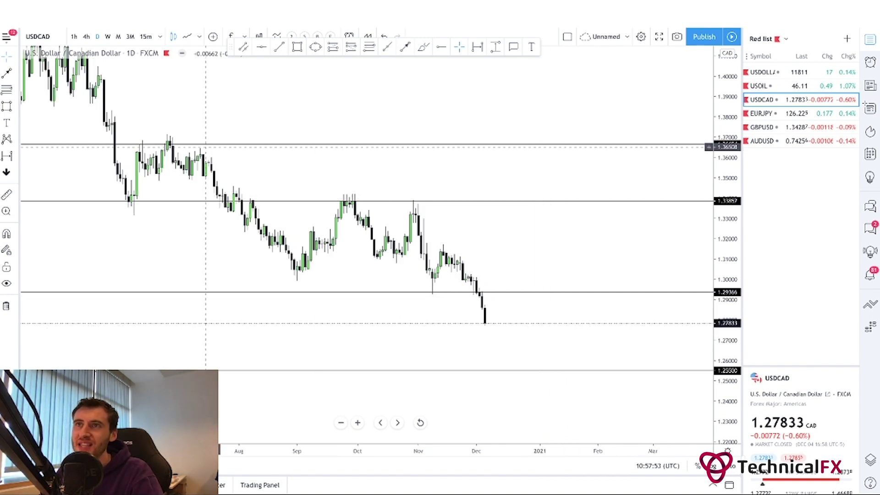
left_click(108, 36)
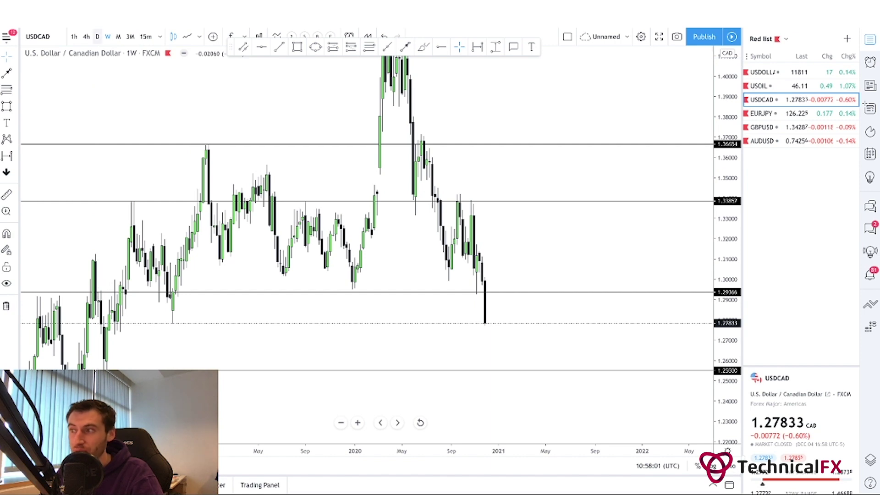
left_click(97, 36)
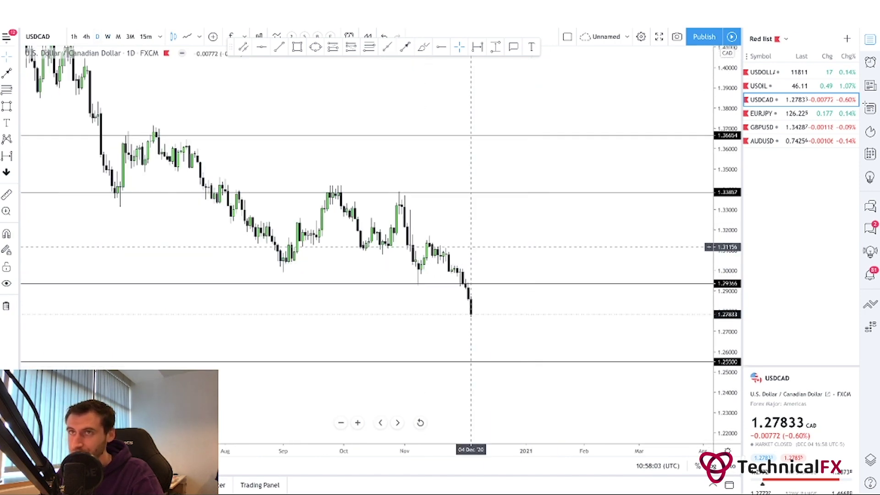
left_click(86, 36)
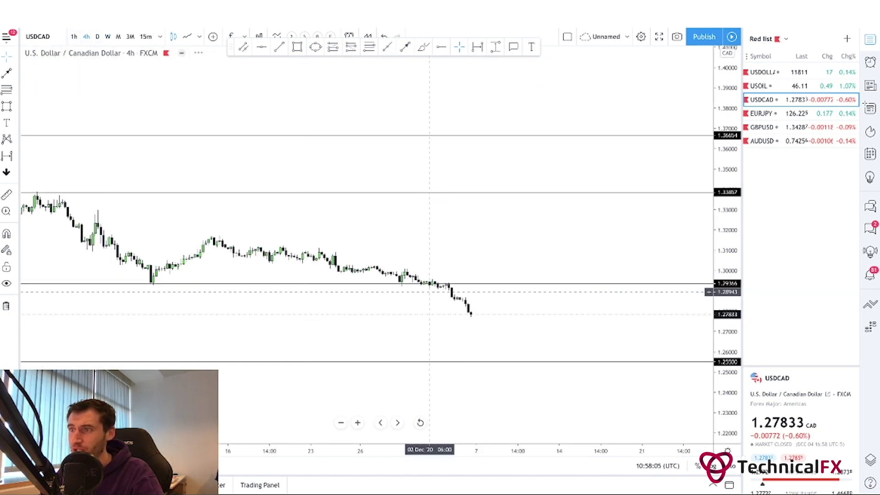
scroll(372, 436, "down", 3)
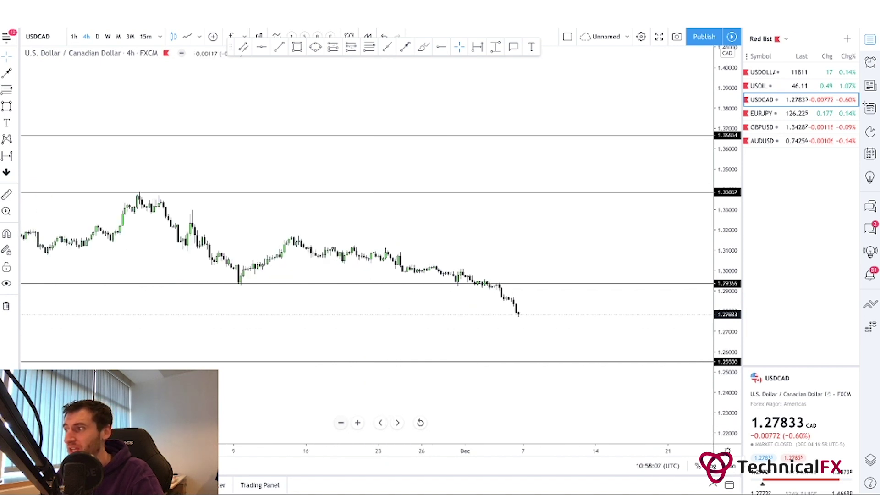
left_click_drag(727, 362, 727, 186)
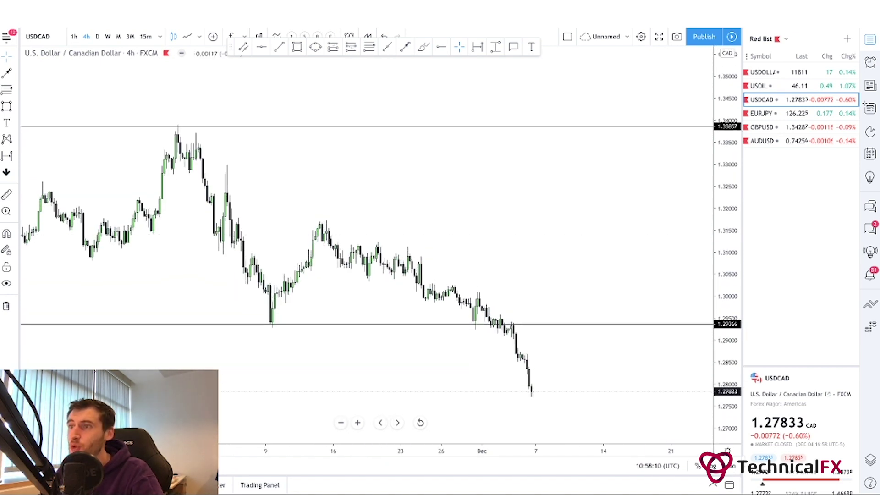
left_click_drag(522, 265, 434, 152)
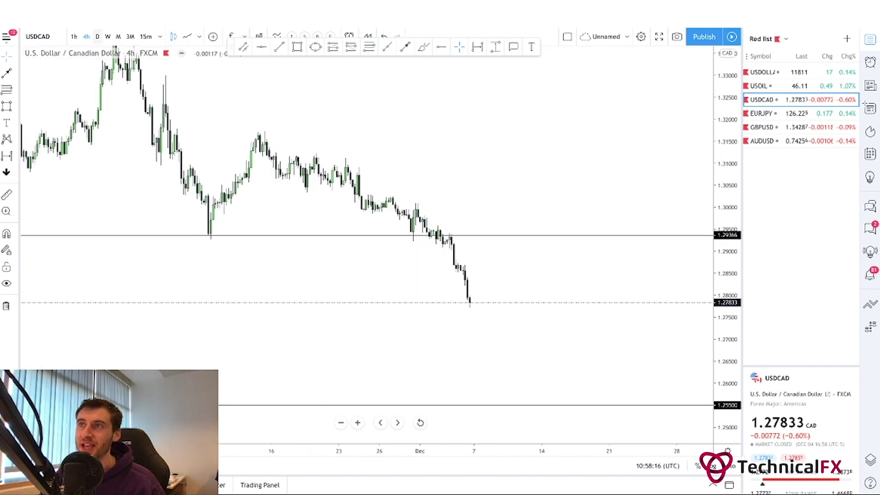
On USDCAD's daily timeframe, place a horizontal line at 1.27845 along the autumn 2018 low.
left_click(97, 37)
left_click(261, 47)
scroll(240, 280, "left", 10)
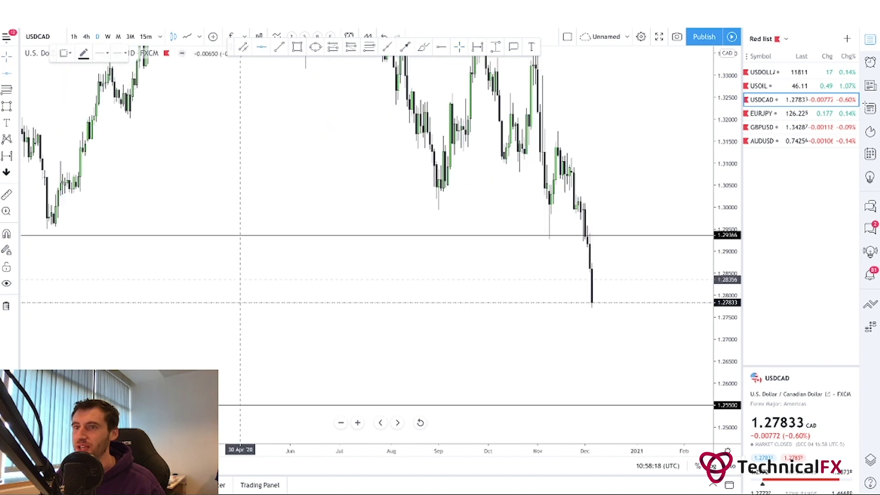
scroll(240, 279, "left", 15)
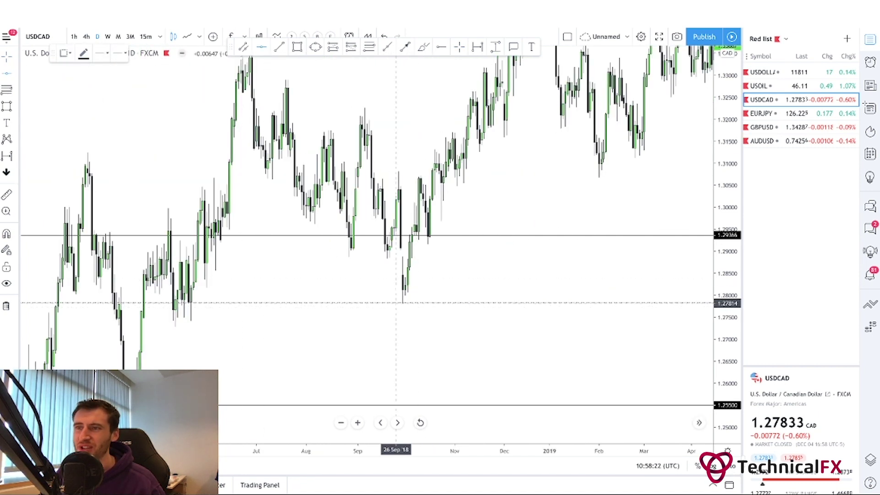
left_click(367, 302)
scroll(432, 315, "right", 20)
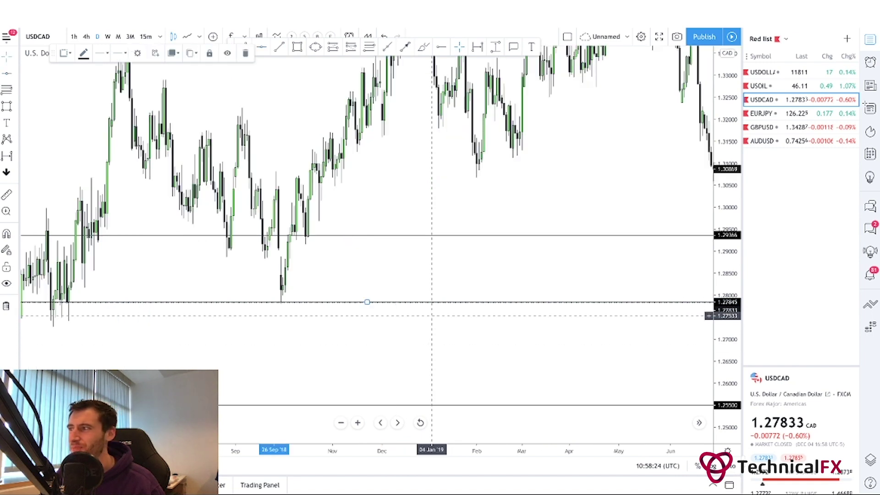
scroll(432, 315, "right", 10)
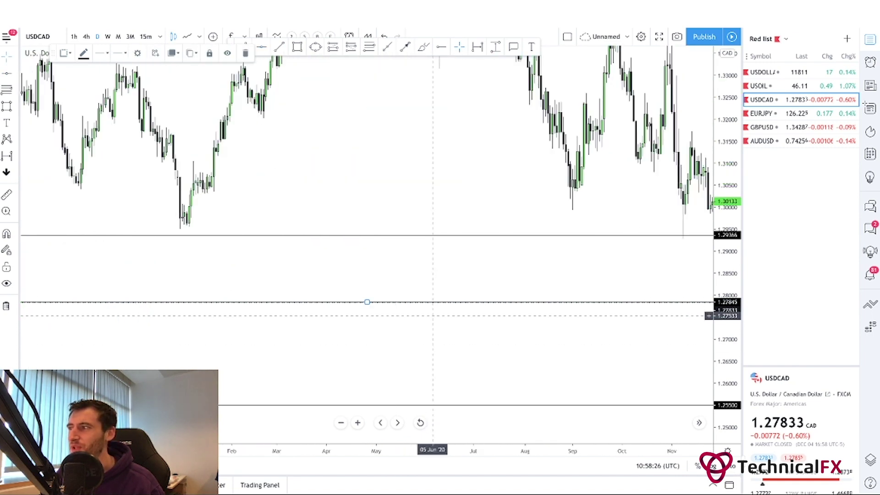
left_click(460, 324)
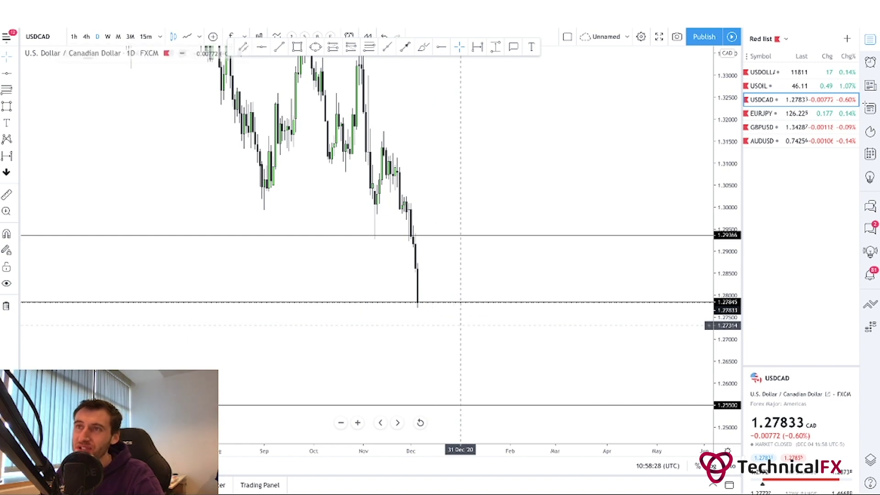
On USDCAD's 4-hour timeframe, draw a thin rectangle zone around the 1.29366 level from about 9 November to 28 December.
left_click(86, 37)
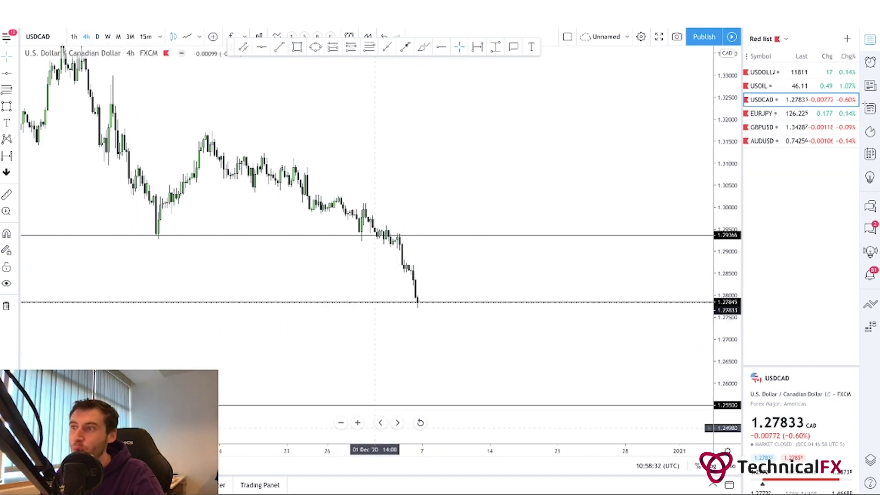
left_click_drag(368, 451, 289, 451)
left_click_drag(353, 359, 487, 354)
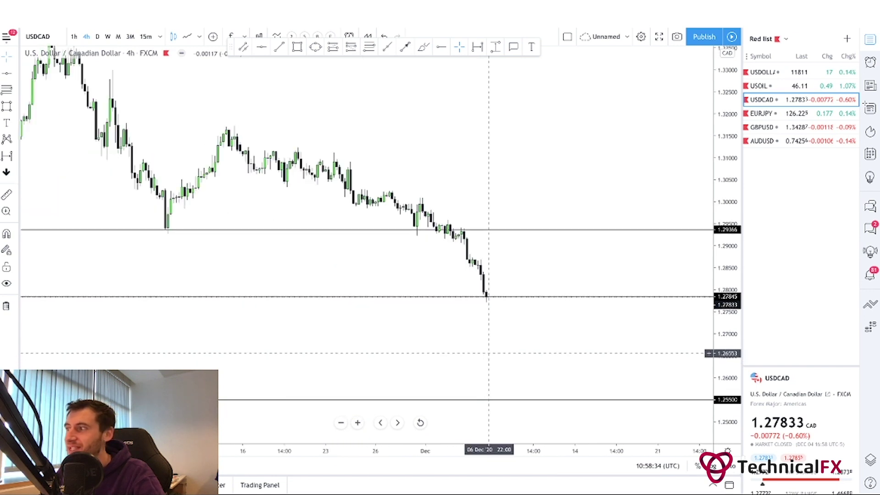
left_click_drag(727, 375, 727, 261)
left_click_drag(627, 267, 574, 268)
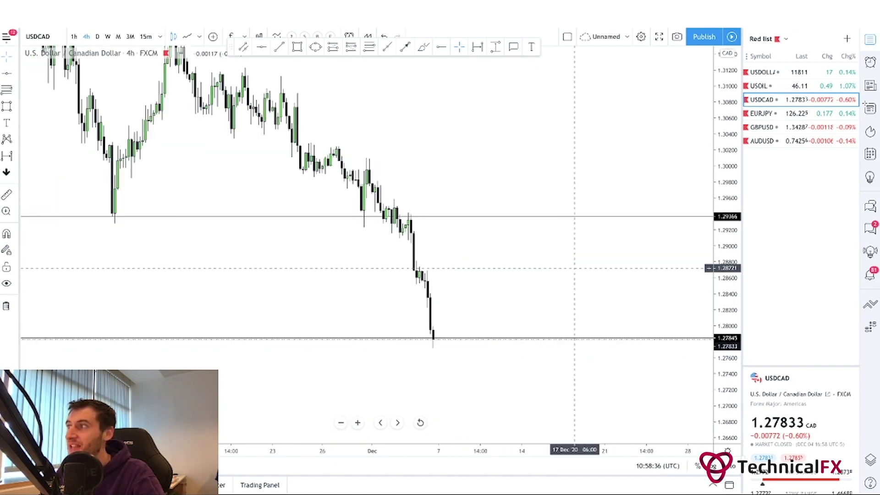
left_click_drag(727, 255, 727, 342)
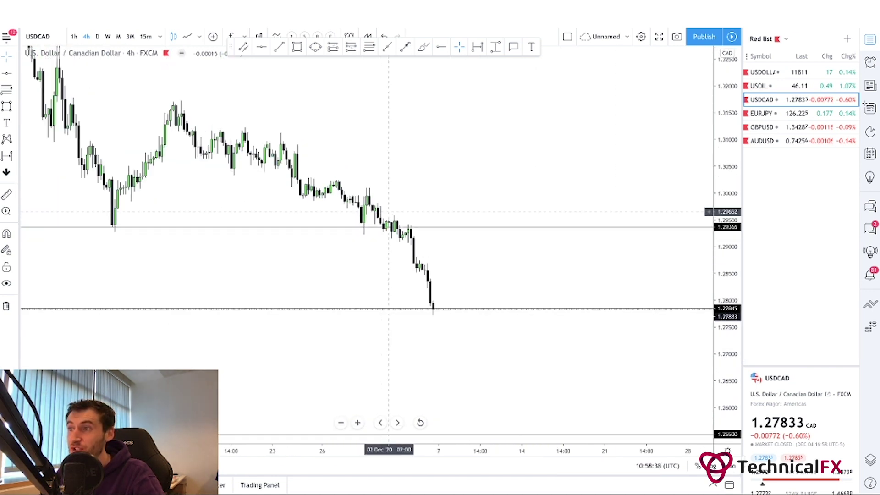
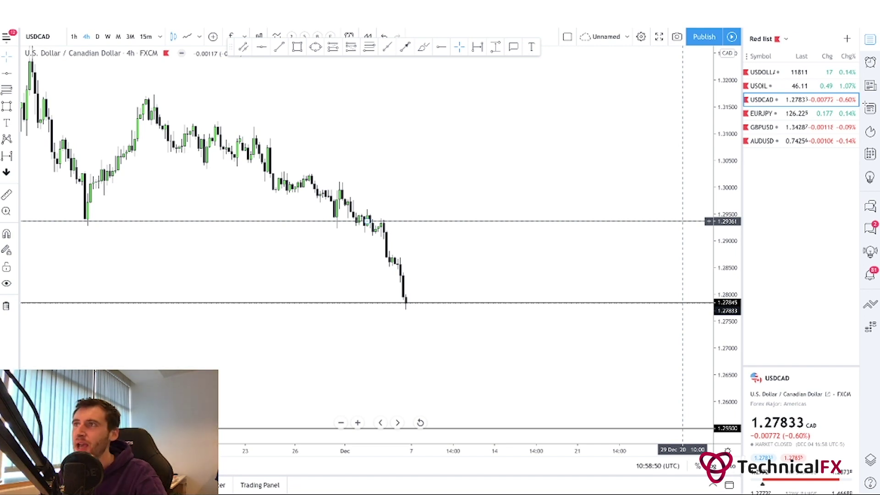
left_click(297, 47)
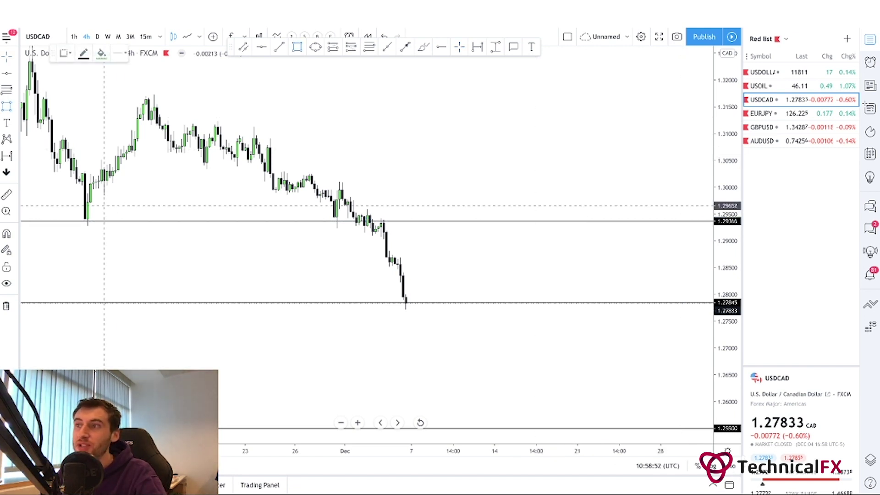
mouse_move(69, 214)
left_mouse_down()
mouse_move(611, 234)
mouse_move(664, 232)
mouse_move(664, 216)
left_mouse_up()
left_click(565, 174)
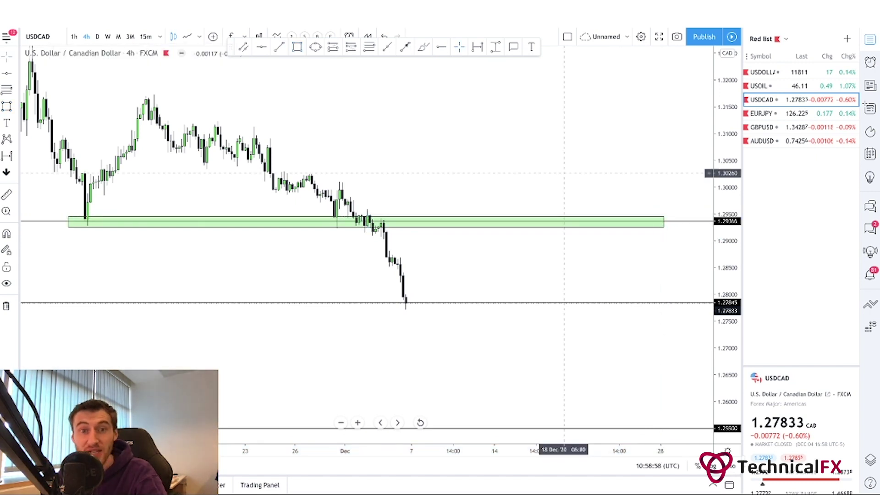
Draw a Fibonacci retracement over USDCAD's November decline from 1.33876 to 1.29285.
left_click_drag(564, 173, 572, 168)
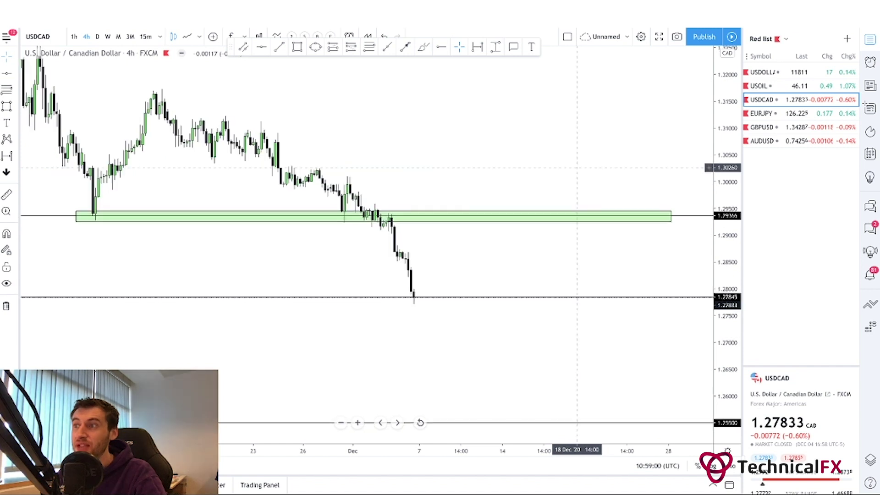
scroll(395, 346, "down", 2)
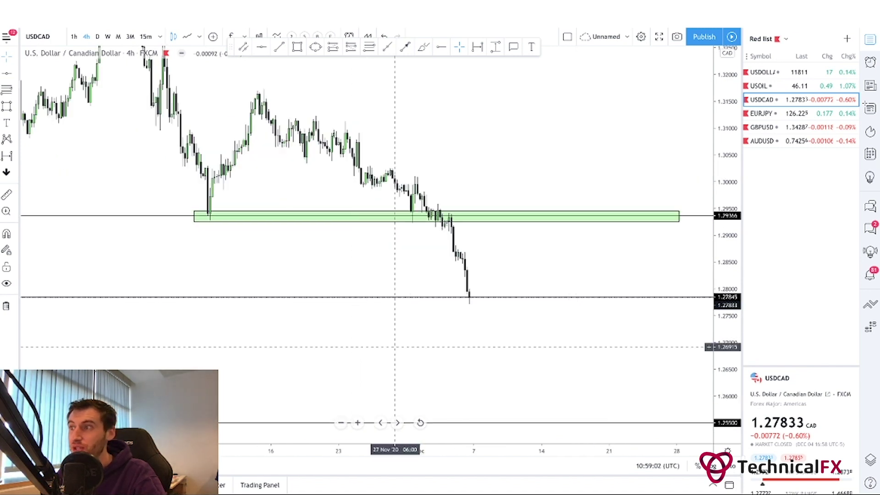
left_click_drag(396, 346, 359, 344)
left_click_drag(727, 103, 727, 145)
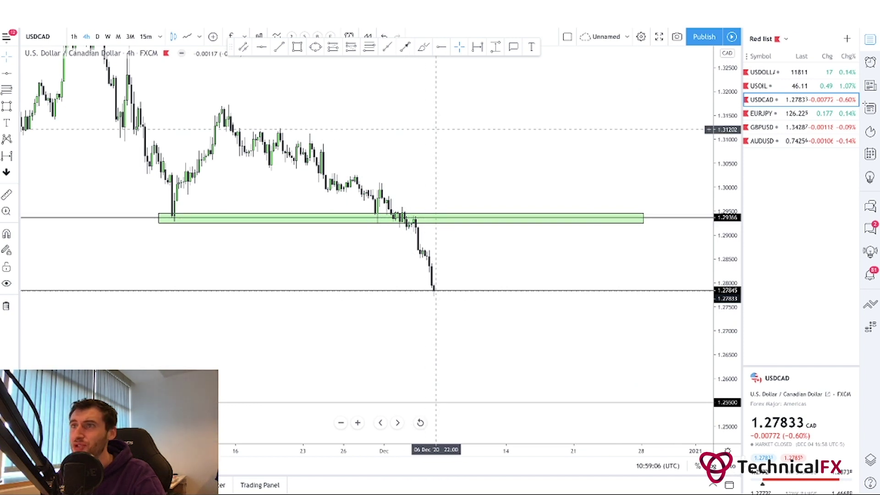
left_click_drag(436, 129, 511, 133)
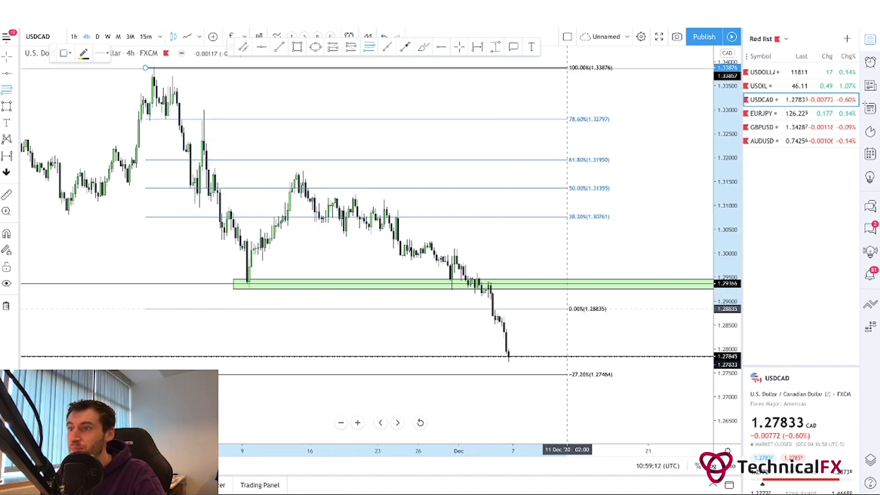
left_click(623, 286)
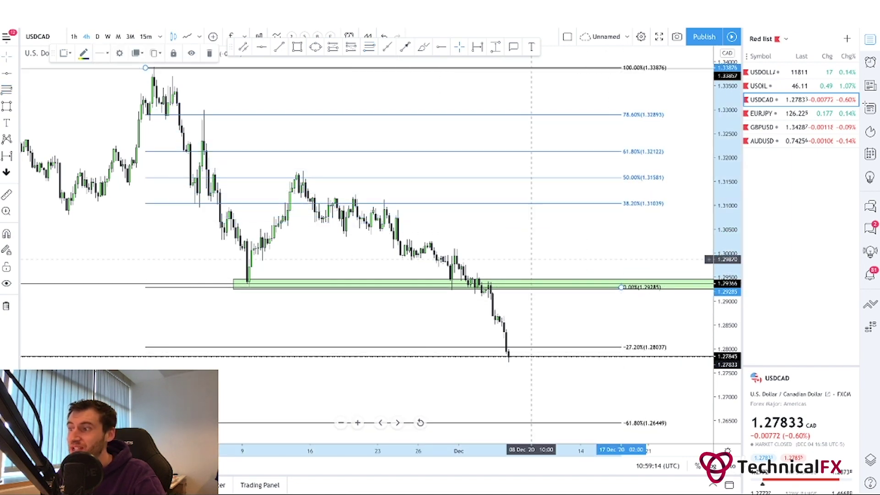
left_click_drag(524, 257, 486, 210)
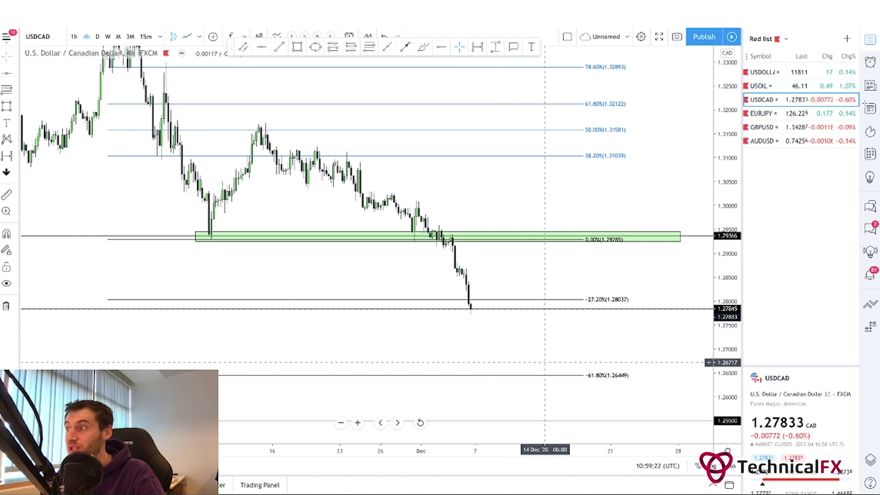
Delete the Fibonacci retracement from USDCAD's 4-hour chart.
left_click(593, 301)
type("=")
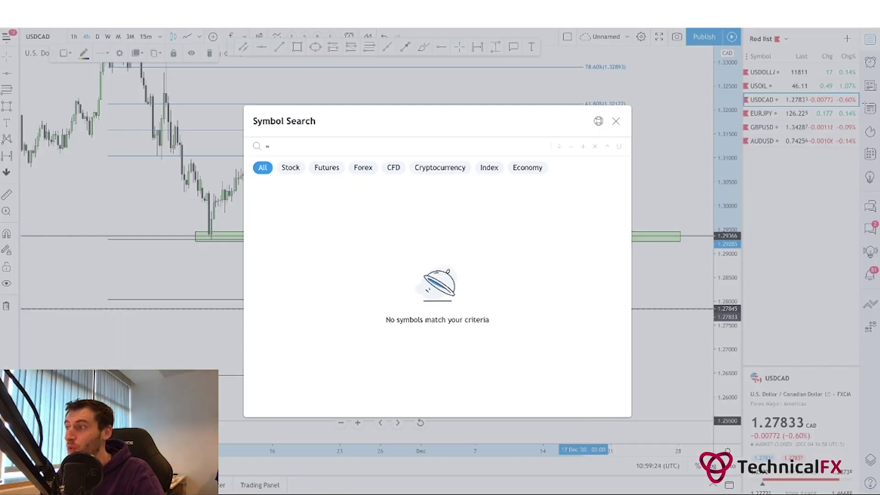
key("Delete")
key("Escape")
On USDCAD's 4-hour chart, sketch a freehand path pulling back to about 1.2900 and falling to about 1.2550, and delete it.
left_click_drag(532, 296, 519, 264)
left_click(423, 47)
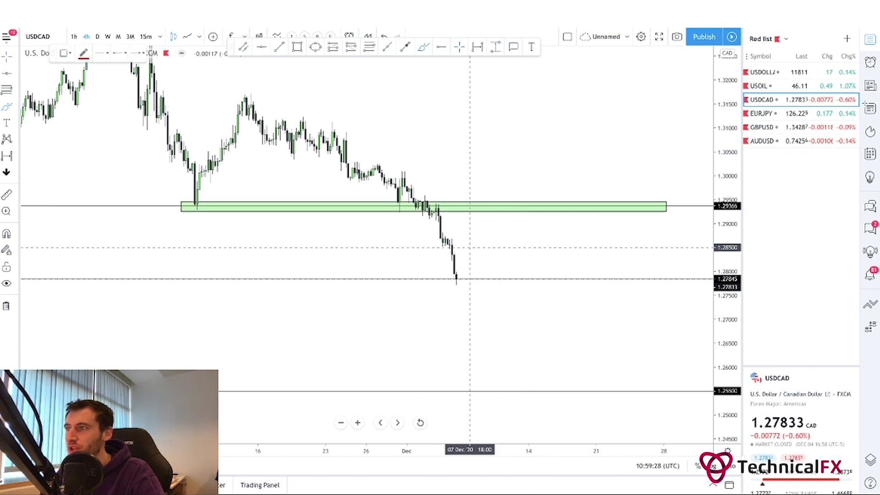
mouse_move(455, 274)
left_mouse_down()
mouse_move(497, 222)
mouse_move(523, 330)
mouse_move(563, 290)
mouse_move(594, 361)
left_mouse_up()
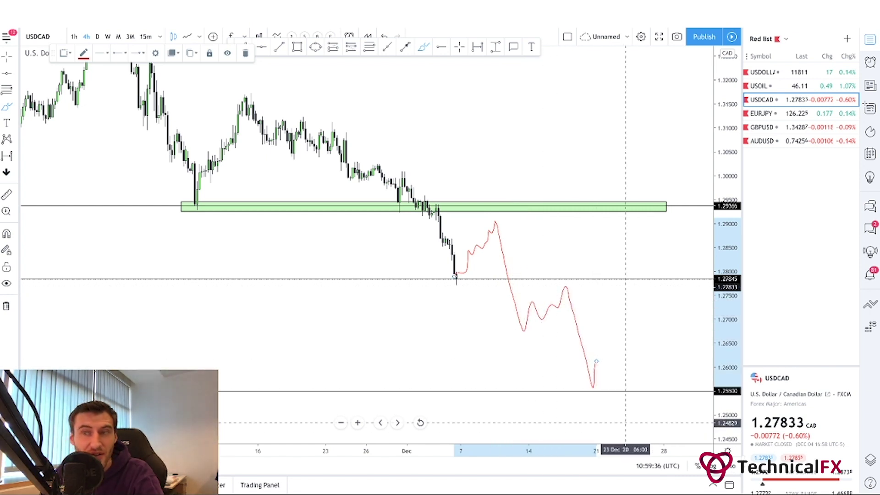
key("Delete")
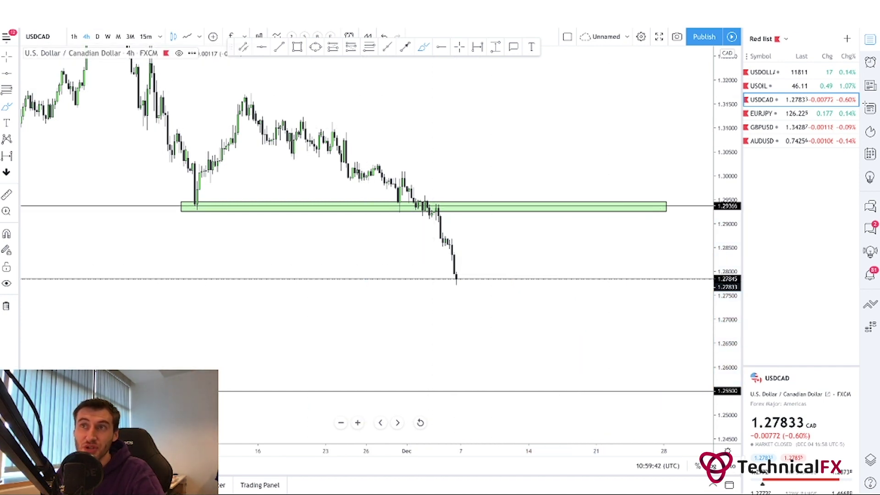
On USDCAD's daily timeframe, circle the September, October and November 2020 pullbacks with the brush, and remove the circles.
left_click(97, 36)
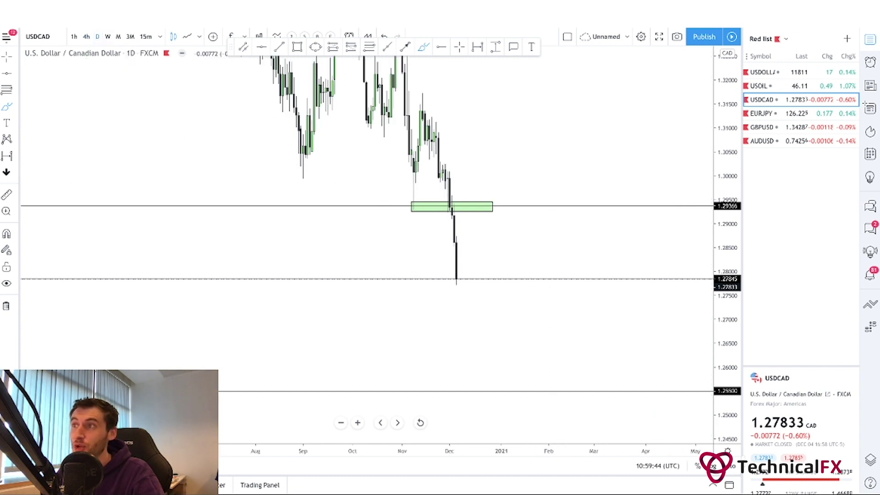
mouse_move(408, 210)
left_mouse_down()
mouse_move(442, 156)
mouse_move(407, 192)
left_mouse_up()
mouse_move(386, 156)
left_mouse_down()
mouse_move(418, 84)
mouse_move(373, 160)
left_mouse_up()
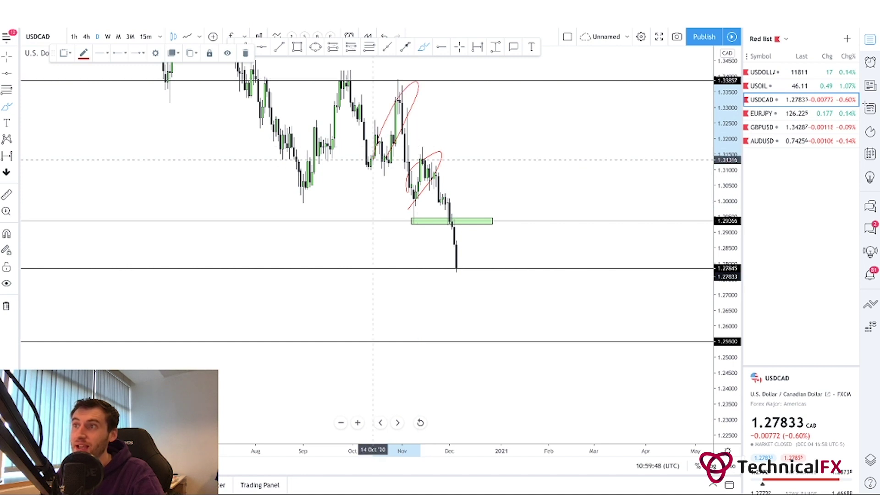
mouse_move(314, 160)
left_mouse_down()
mouse_move(310, 142)
mouse_move(328, 161)
left_mouse_up()
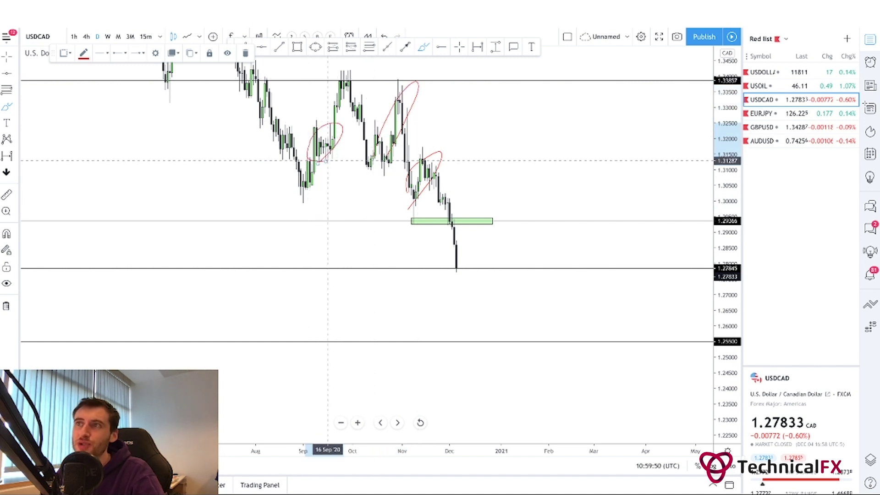
left_click(245, 53)
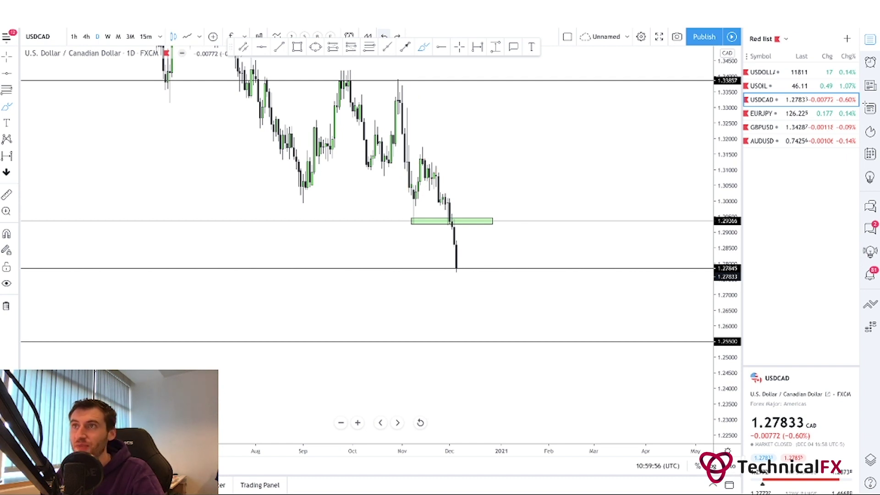
Return USDCAD to the 4-hour timeframe and open the EURJPY chart on the weekly timeframe.
left_click(86, 36)
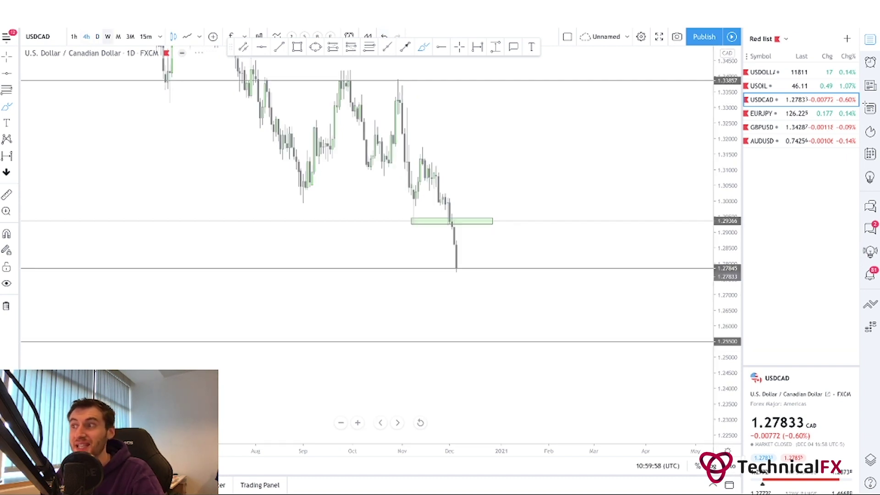
key("Down")
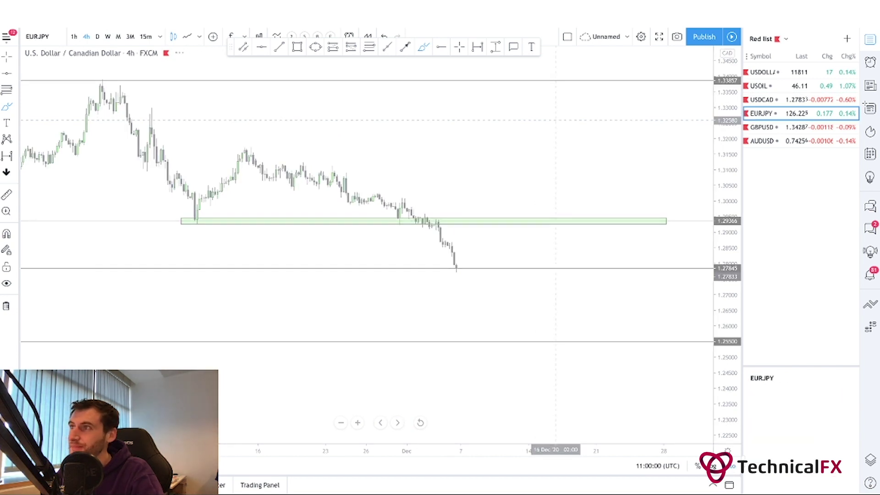
left_click(107, 36)
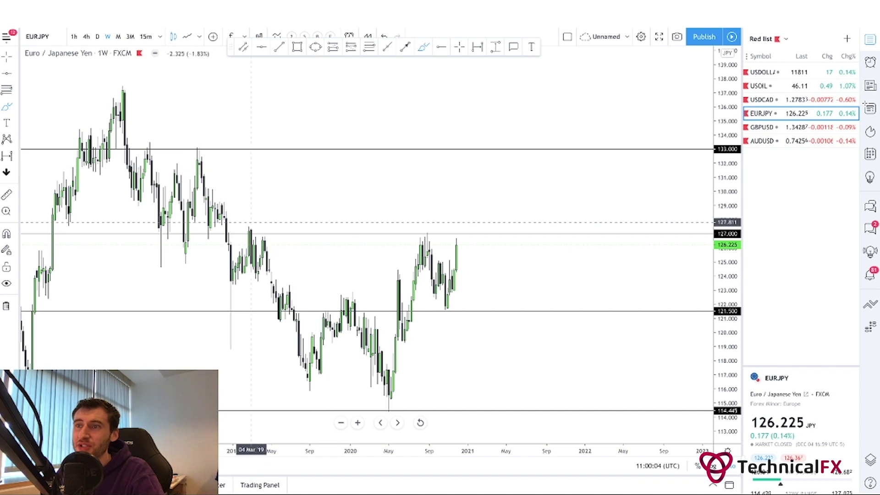
Circle EURJPY's reactions around the 127.000 level, including the 2018 lows, the 2019 highs and the August 2020 high.
left_click(161, 226)
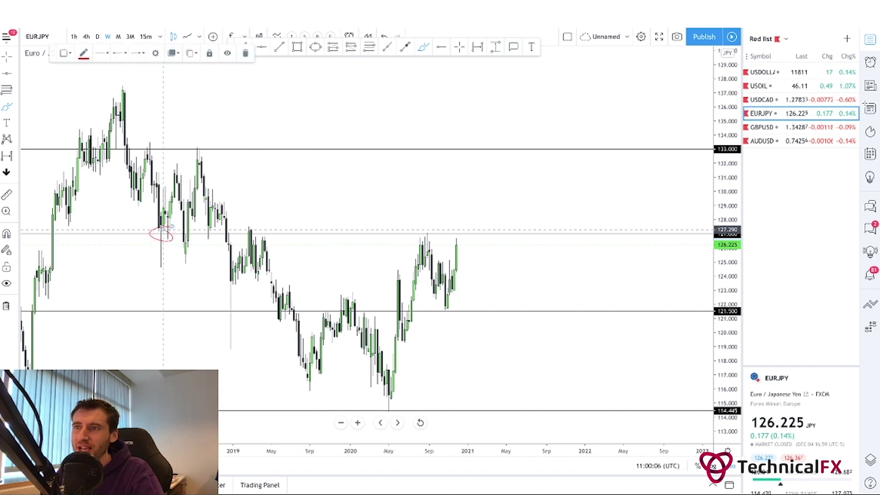
mouse_move(199, 235)
left_mouse_down()
mouse_move(250, 229)
mouse_move(260, 242)
mouse_move(263, 227)
left_mouse_up()
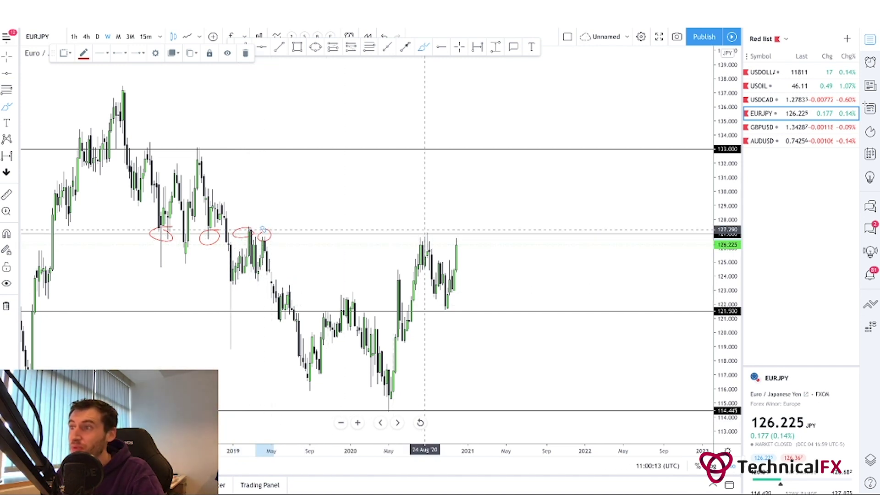
mouse_move(430, 230)
left_mouse_down()
mouse_move(418, 237)
mouse_move(427, 228)
left_mouse_up()
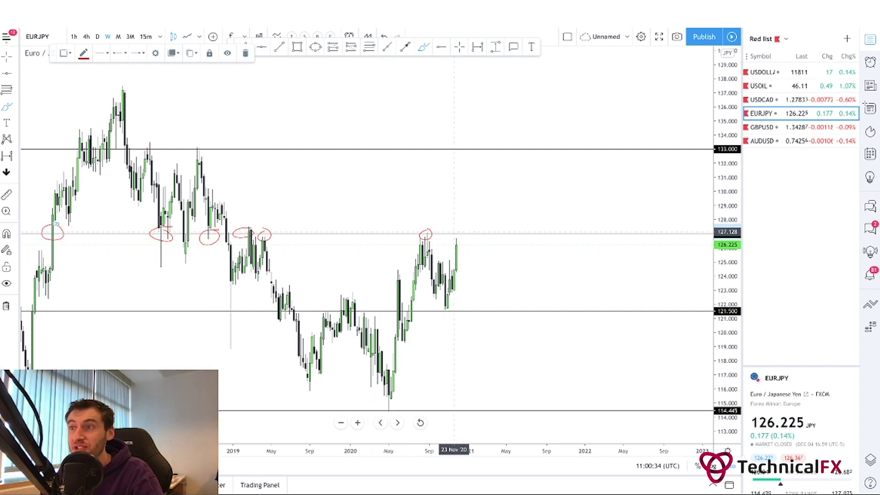
Sketch a falling path from 127.000 to about 122.4 on EURJPY's weekly chart, and remove all the brush marks.
left_click(456, 235)
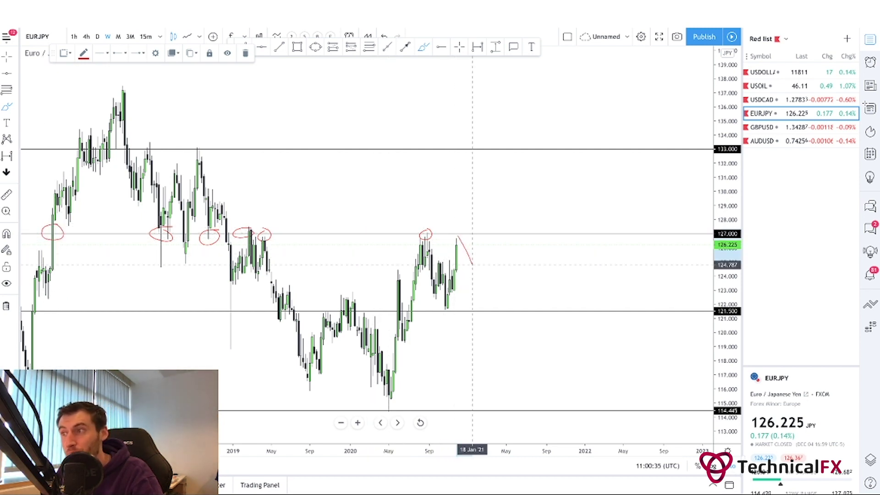
left_click(490, 298)
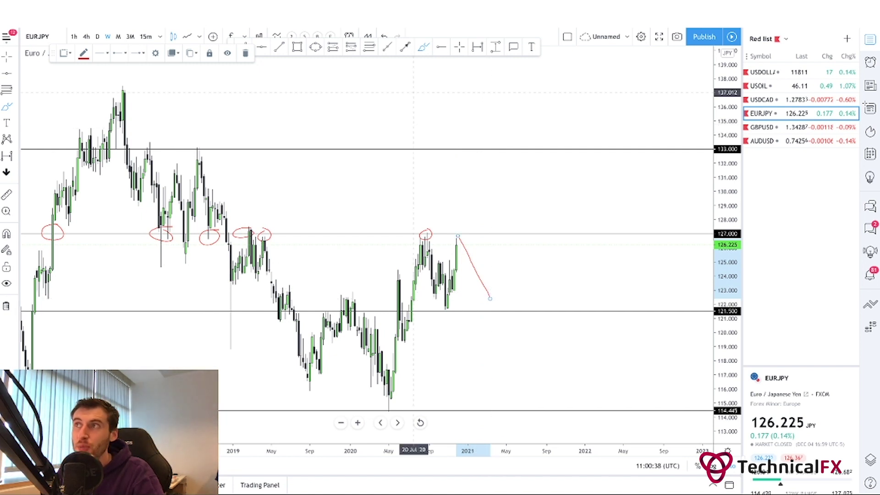
double_click(384, 36)
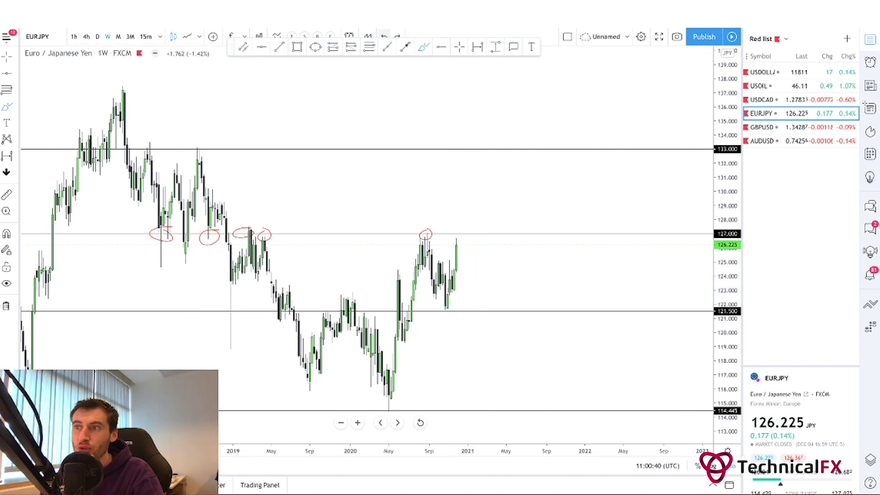
key("Delete")
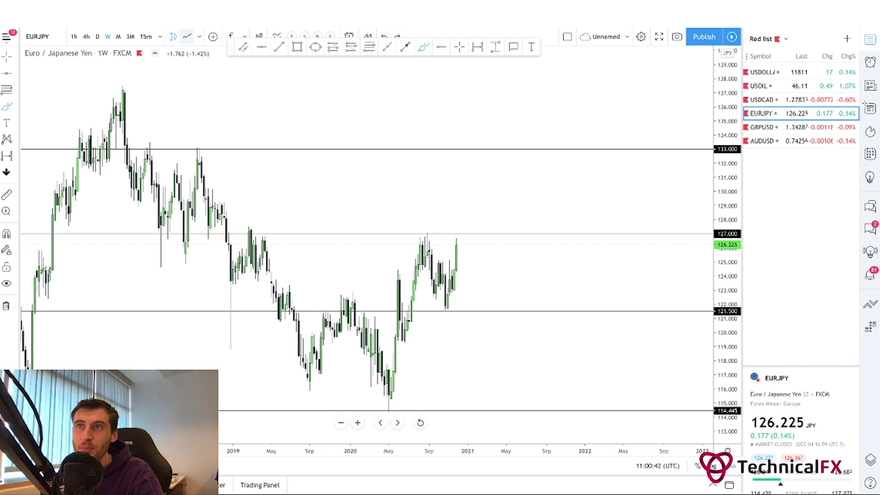
On EURJPY's daily timeframe, draw a thin rectangle zone around the 127.000 level from about February 2020 to April 2021.
left_click(97, 36)
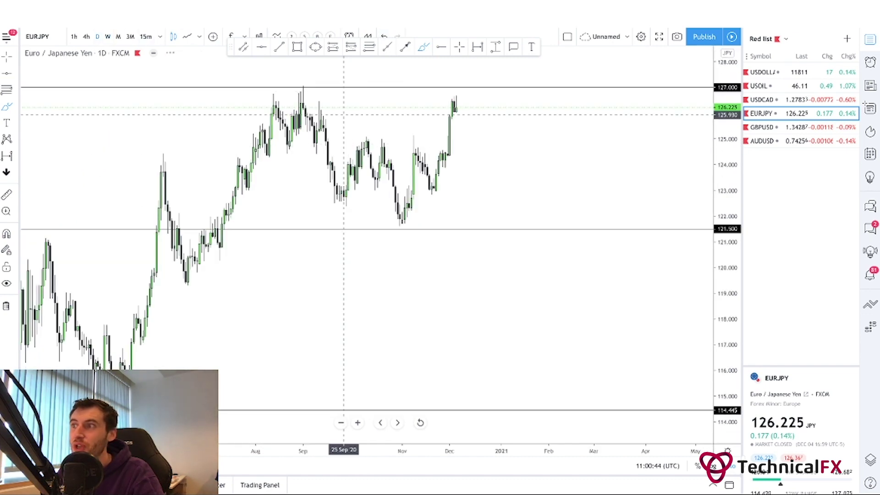
scroll(344, 114, "left", 3)
scroll(664, 155, "down", 2)
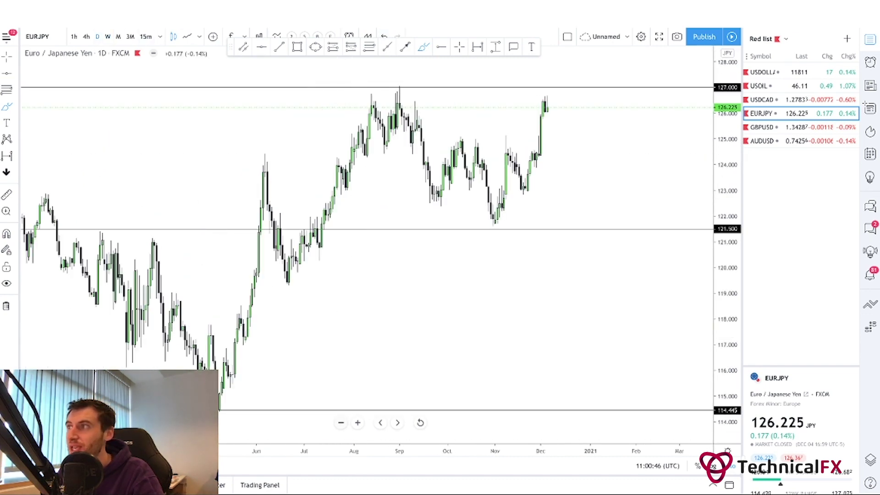
left_click_drag(727, 159, 727, 279)
left_click_drag(619, 279, 549, 268)
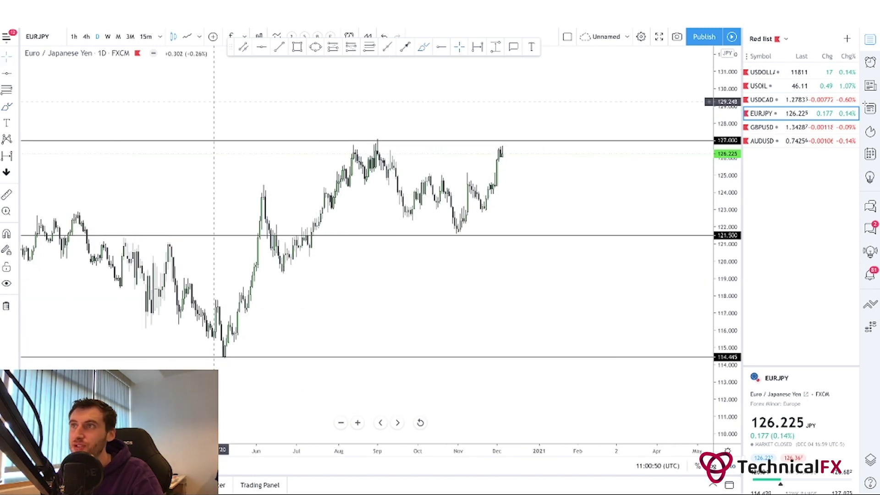
left_click_drag(212, 108, 203, 137)
left_click(297, 46)
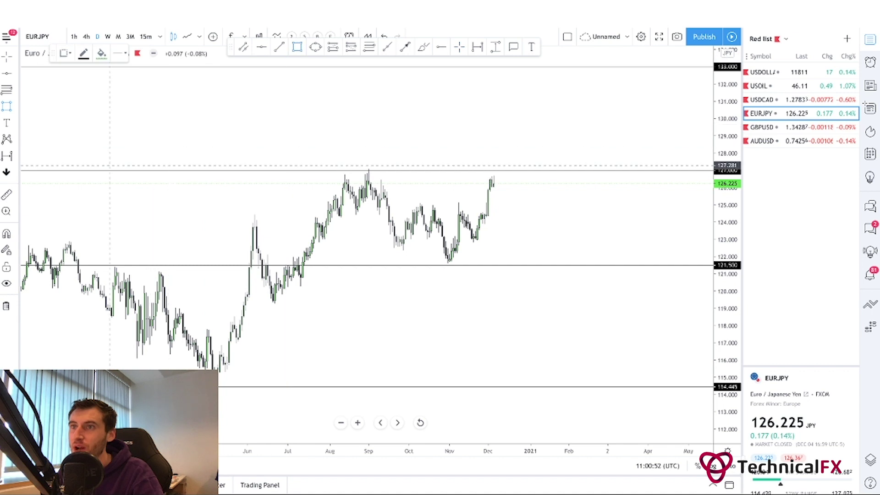
left_click(104, 168)
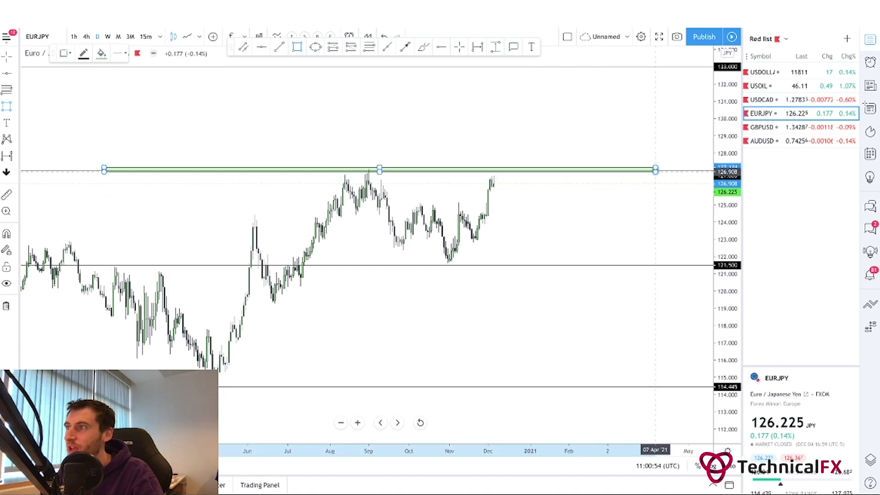
left_click(662, 171)
left_click(568, 147)
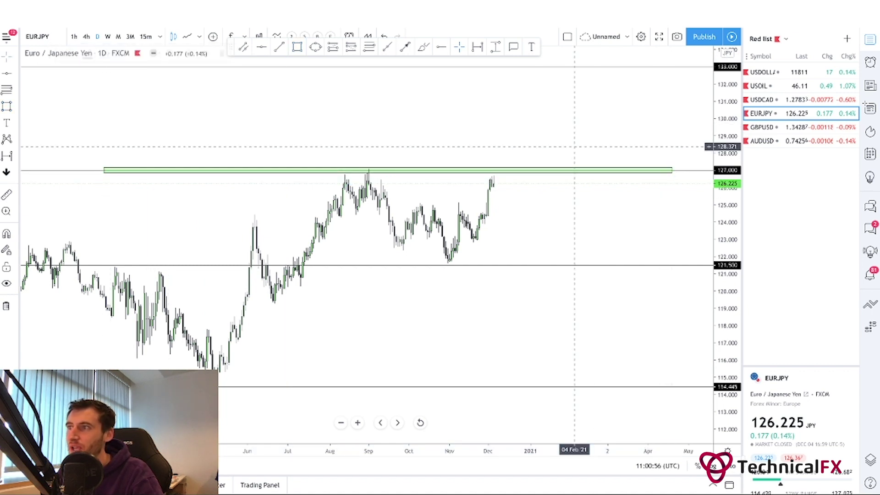
Draw a flat trend line at about 124.8 on EURJPY's daily chart, from about late May 2020 to late March 2021.
left_click_drag(568, 148, 528, 151)
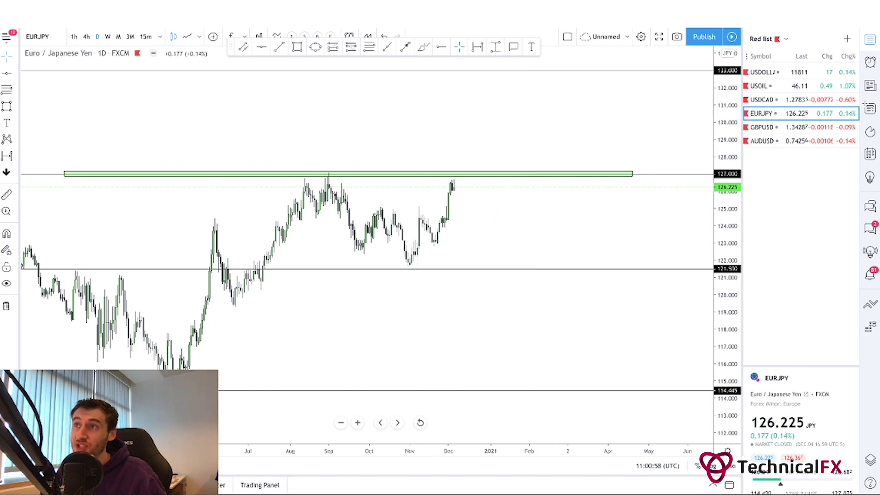
key("alt+t")
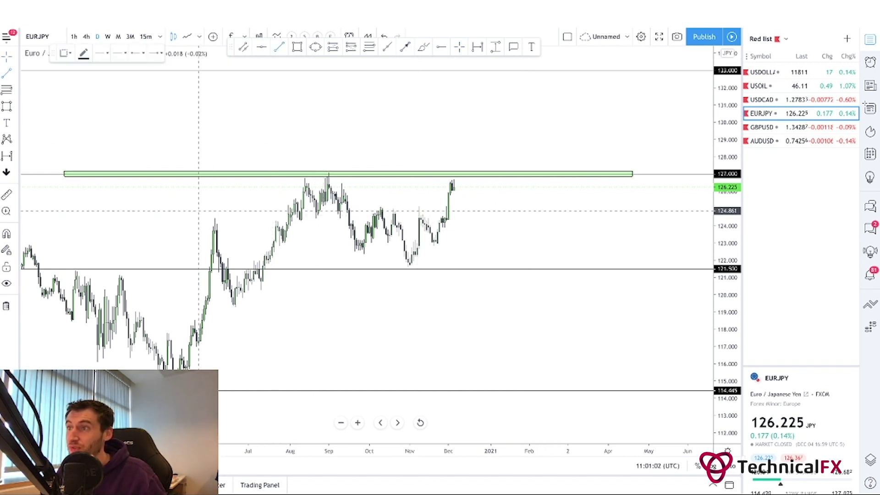
left_click(196, 211)
left_click(597, 211)
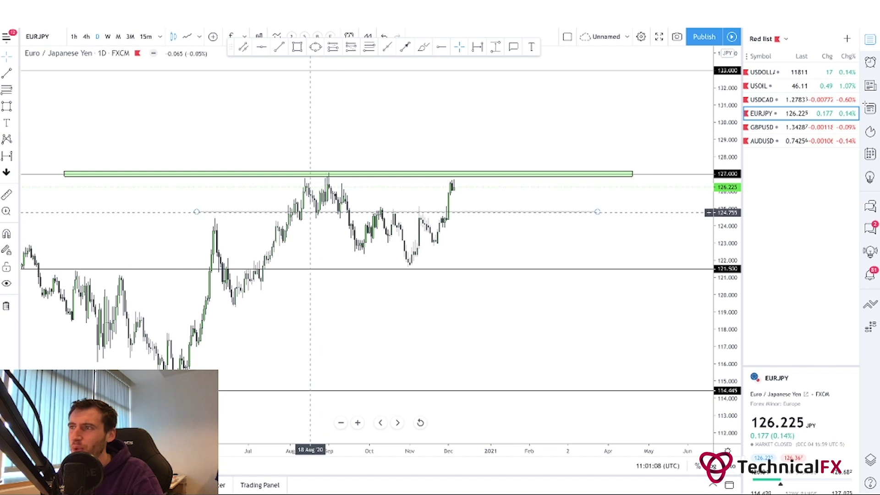
left_click_drag(480, 234, 470, 234)
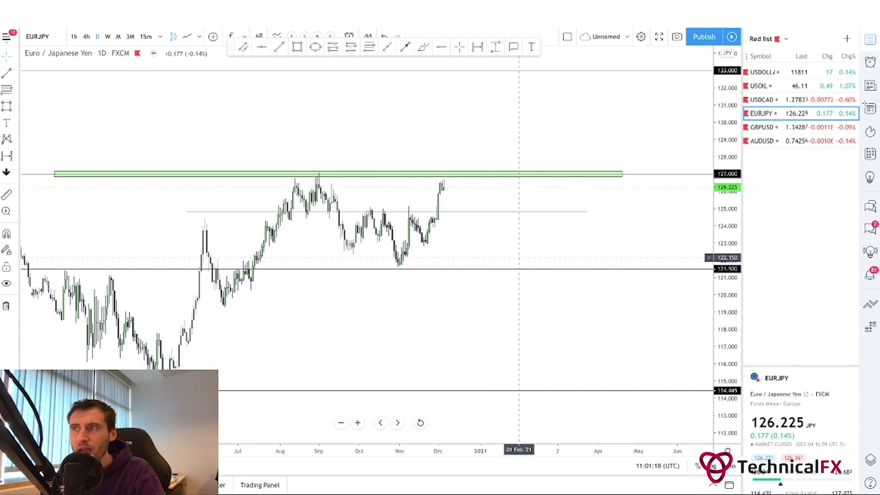
left_click_drag(508, 253, 513, 255)
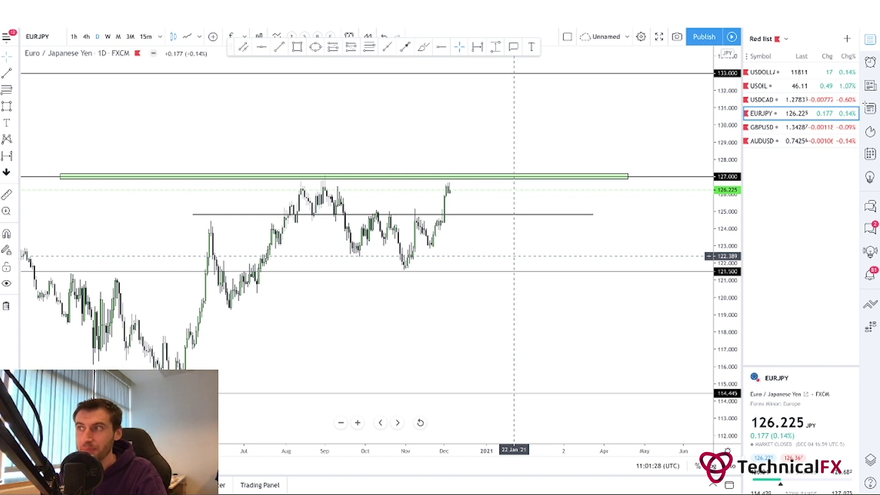
left_click_drag(514, 256, 524, 260)
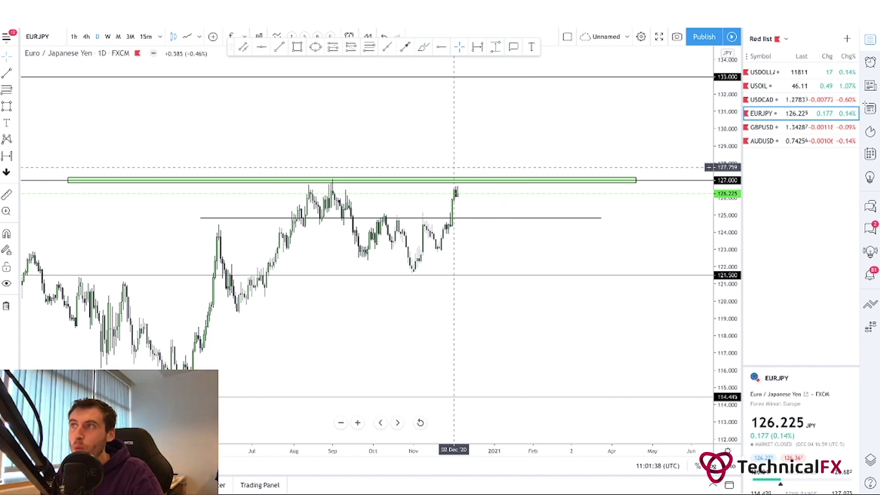
With the brush, circle EURJPY's early June 2020 break of 121.500 and sketch a rise to about 131.6, removing each mark.
left_click(423, 47)
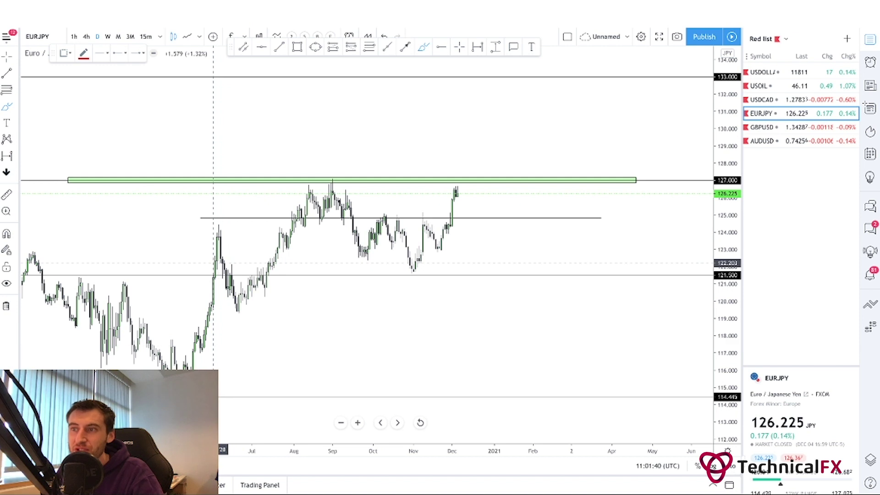
left_click_drag(215, 266, 215, 283)
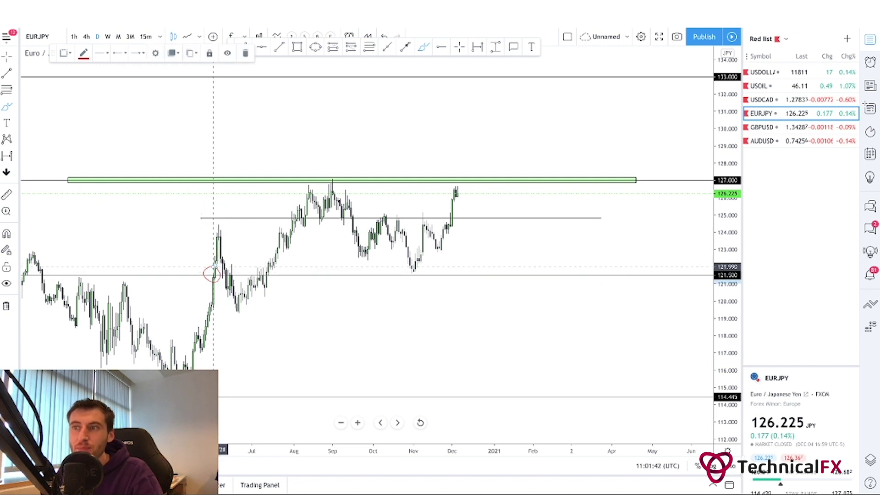
key("ctrl+z")
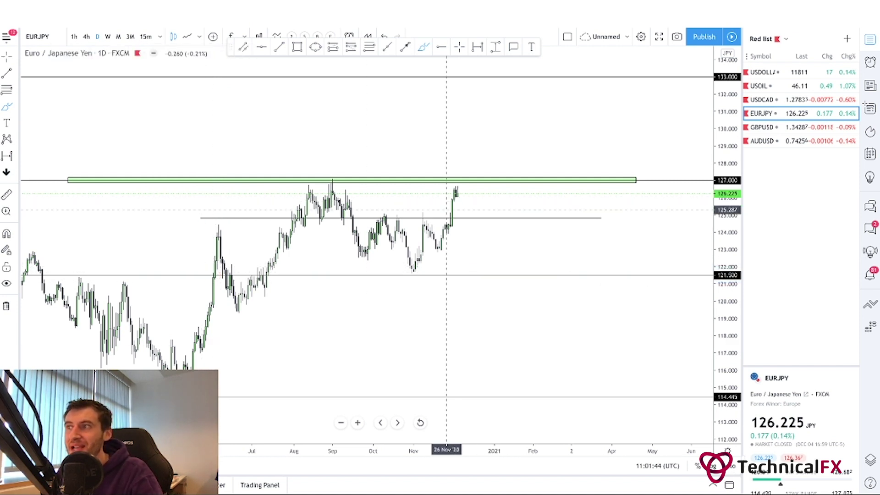
mouse_move(454, 194)
left_mouse_down()
mouse_move(470, 211)
mouse_move(499, 146)
mouse_move(522, 179)
mouse_move(559, 101)
left_mouse_up()
key("Delete")
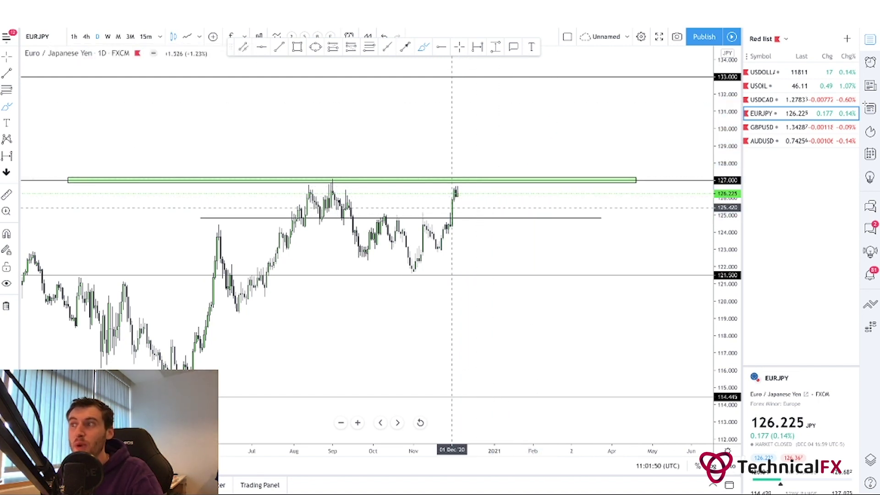
Sketch a freehand path on EURJPY retesting 127.000 and stepping down to 121.500, and circle the August to September 2020 highs.
mouse_move(457, 189)
left_mouse_down()
mouse_move(472, 213)
mouse_move(489, 179)
mouse_move(509, 236)
mouse_move(520, 221)
mouse_move(532, 253)
mouse_move(551, 243)
mouse_move(567, 274)
left_mouse_up()
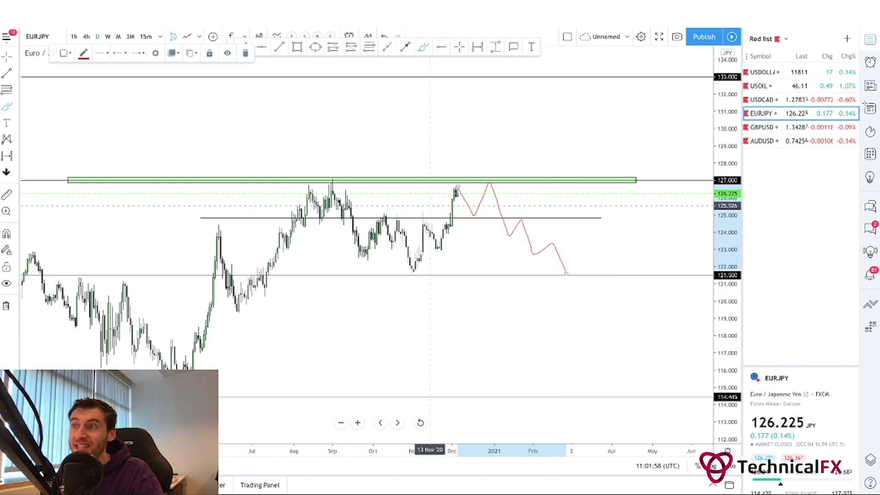
mouse_move(341, 174)
left_mouse_down()
mouse_move(301, 183)
mouse_move(321, 195)
mouse_move(348, 186)
mouse_move(335, 172)
left_mouse_up()
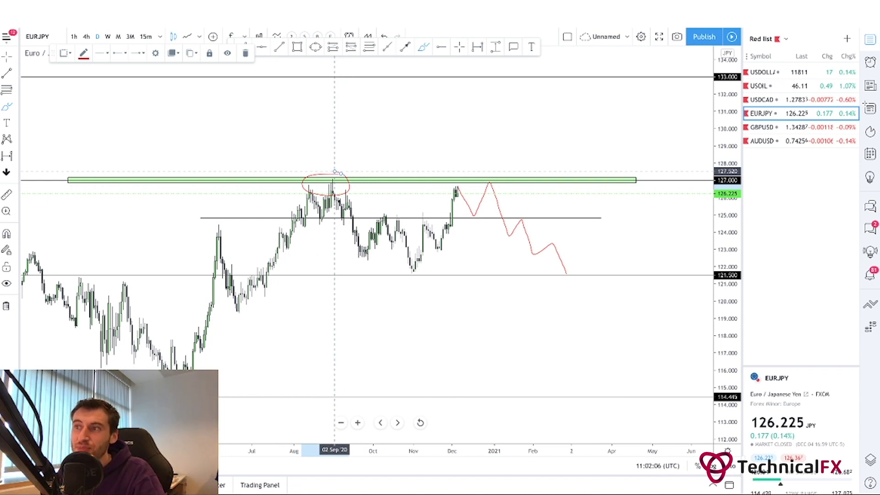
Remove the circle on EURJPY's August to September 2020 highs, then circle the October to November highs and early December break around 124.8.
key("Delete")
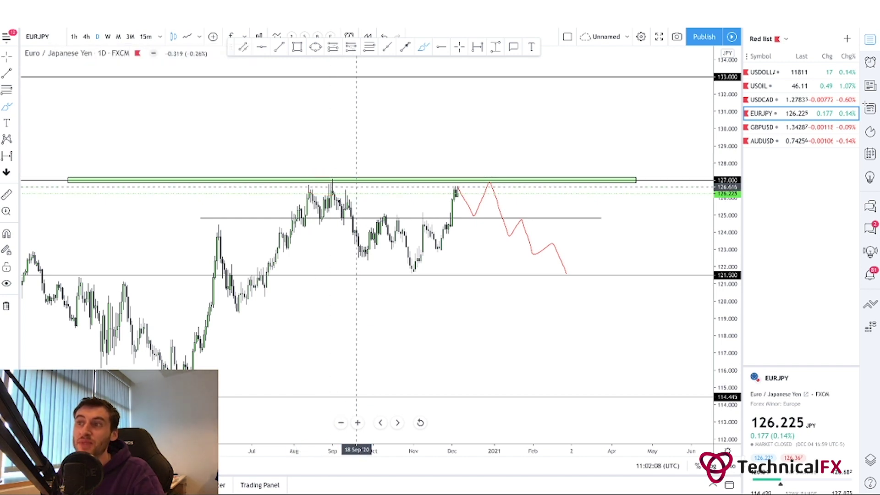
scroll(304, 182, "right", 2)
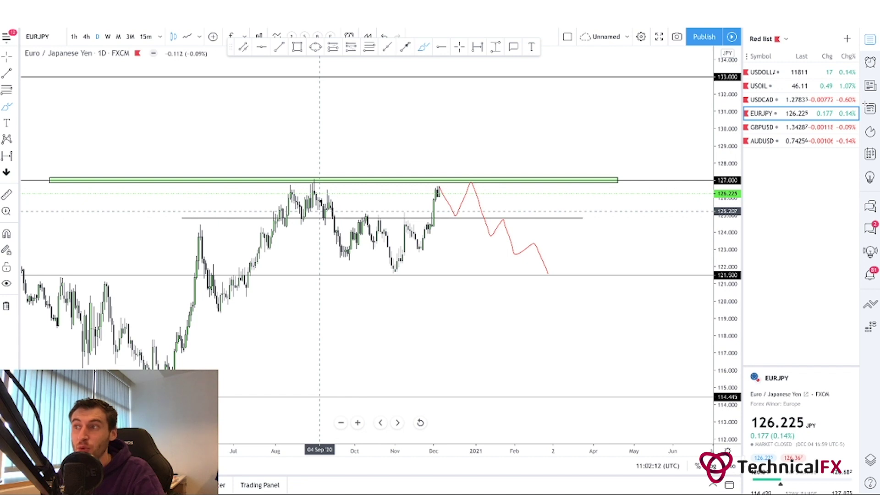
mouse_move(355, 215)
left_mouse_down()
mouse_move(408, 212)
mouse_move(389, 219)
left_mouse_up()
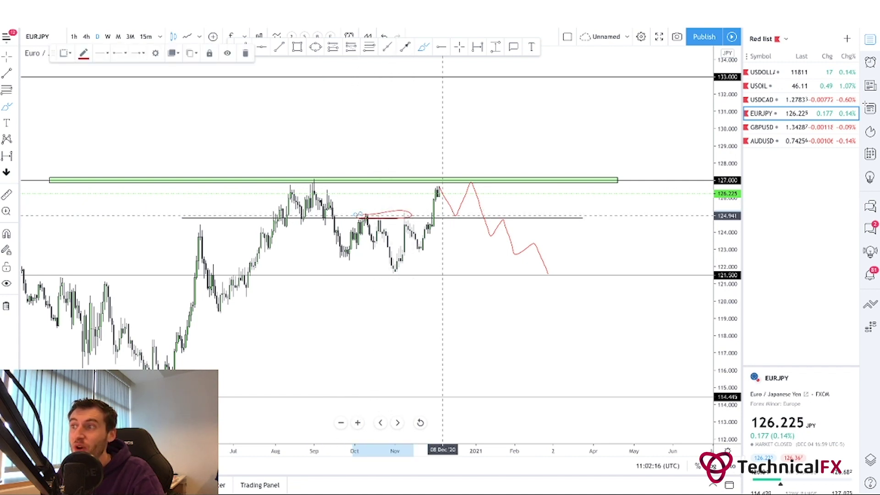
mouse_move(442, 211)
left_mouse_down()
mouse_move(430, 211)
mouse_move(433, 220)
mouse_move(435, 212)
left_mouse_up()
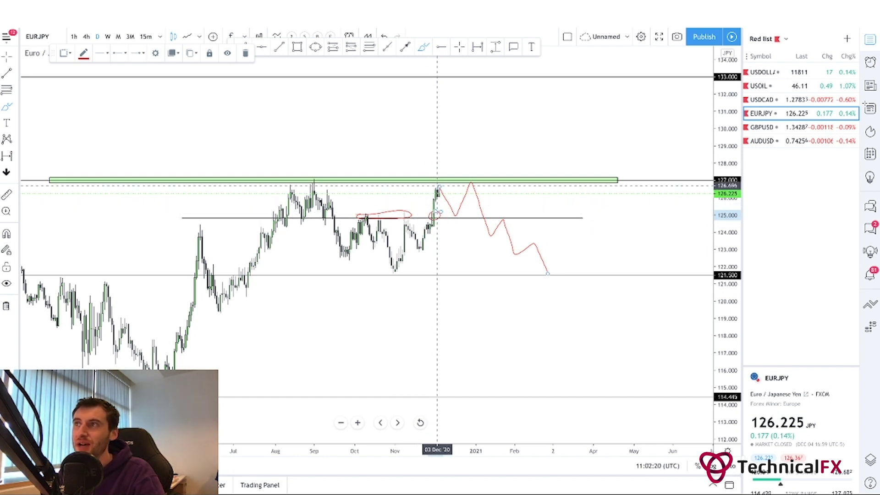
Undo EURJPY's brush marks back through the circles and the sketched path down to 121.500.
left_click(384, 35)
left_click(384, 36)
left_click(384, 36)
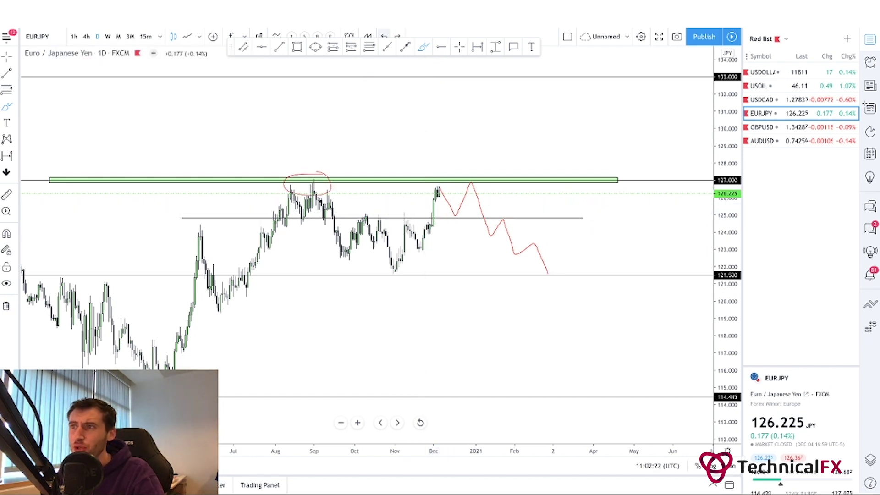
left_click(384, 35)
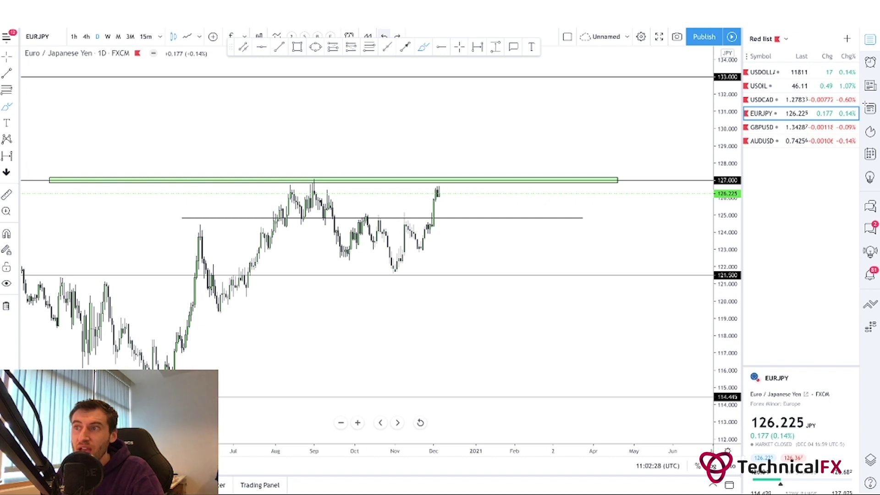
With the brush, trace EURJPY's August to September 2020 rise and drop and sketch a rally to about 131, removing both marks.
mouse_move(280, 219)
left_mouse_down()
mouse_move(316, 181)
mouse_move(339, 261)
left_mouse_up()
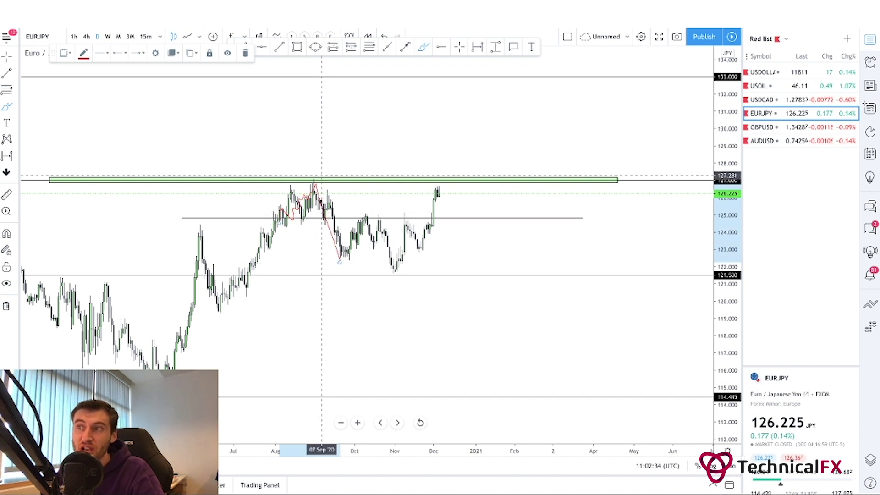
left_click_drag(313, 183, 347, 113)
key("ctrl+z")
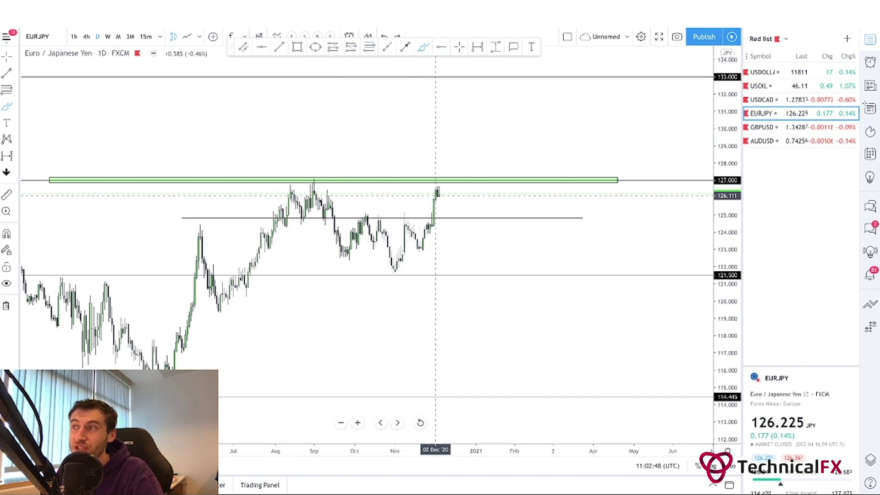
Circle EURJPY's latest December 2020 candles below the 127.000 zone, compare them on the weekly timeframe, and remove the circles.
mouse_move(436, 194)
left_mouse_down()
mouse_move(438, 184)
mouse_move(430, 188)
mouse_move(436, 202)
mouse_move(449, 193)
left_mouse_up()
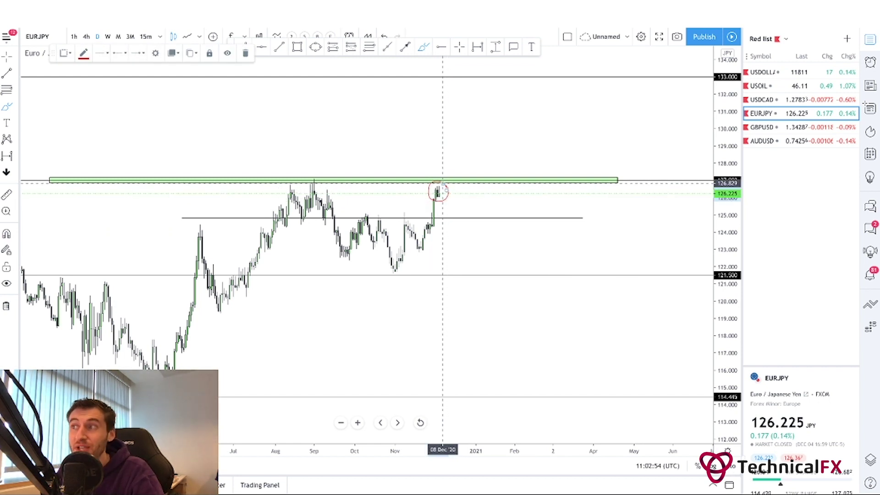
key("Delete")
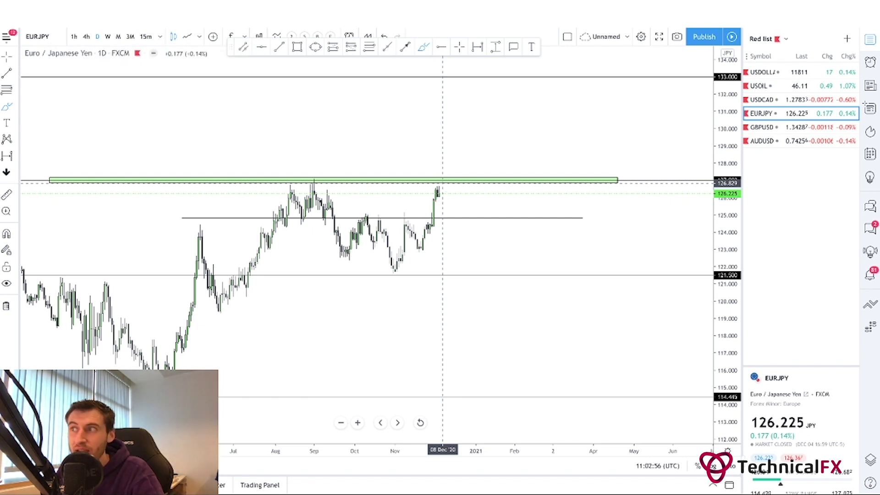
mouse_move(444, 177)
left_mouse_down()
mouse_move(422, 185)
mouse_move(446, 198)
mouse_move(442, 175)
left_mouse_up()
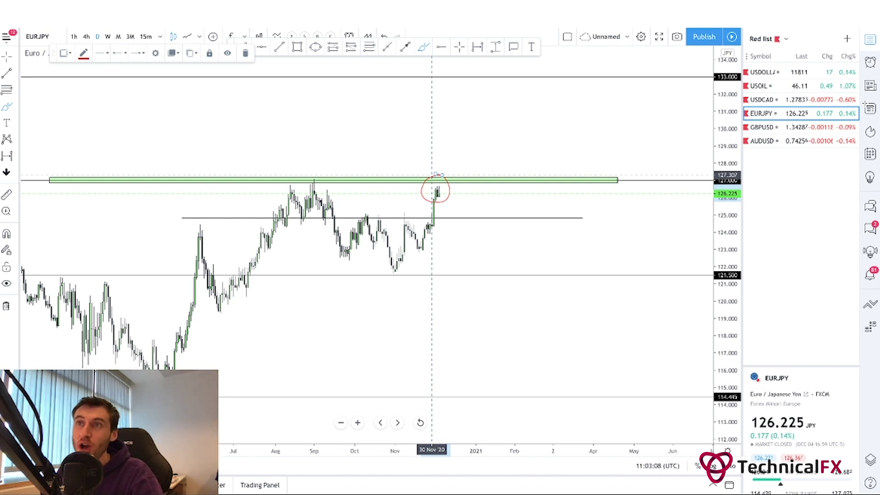
left_click(107, 37)
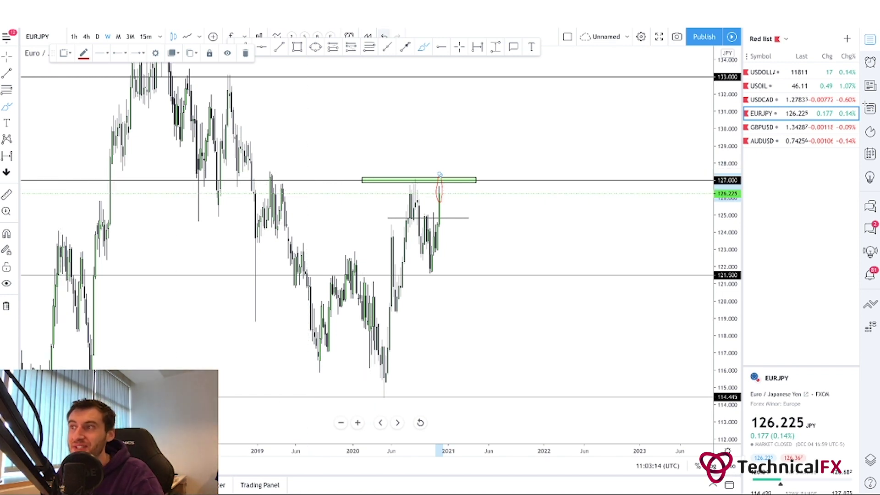
left_click(384, 35)
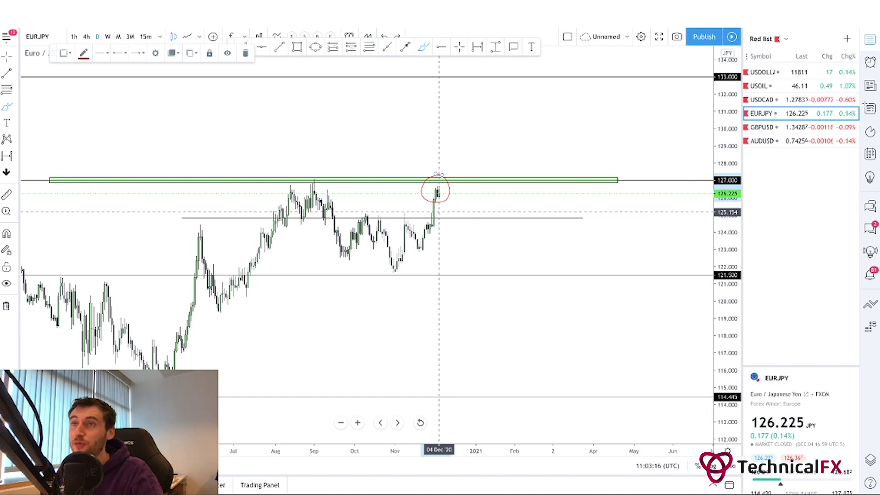
key("Delete")
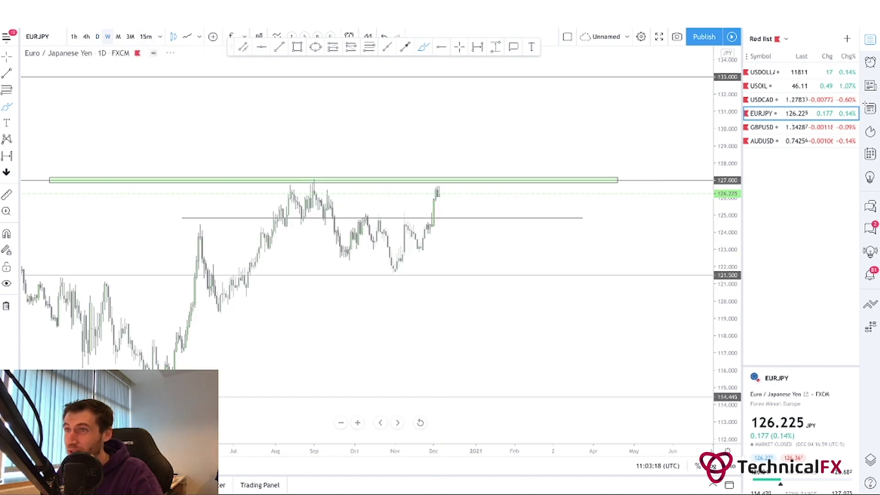
Compare EURJPY's weekly and daily timeframes around the 127.000 zone with the regular cursor active.
left_click(107, 36)
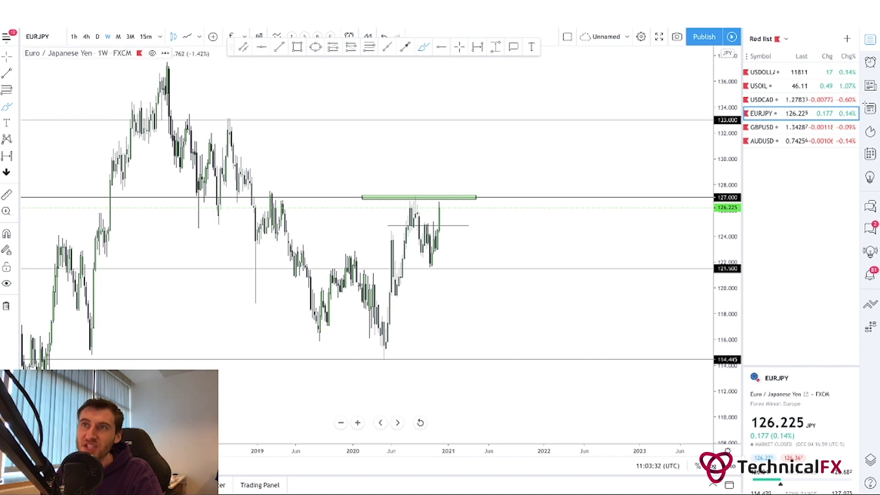
left_click(97, 36)
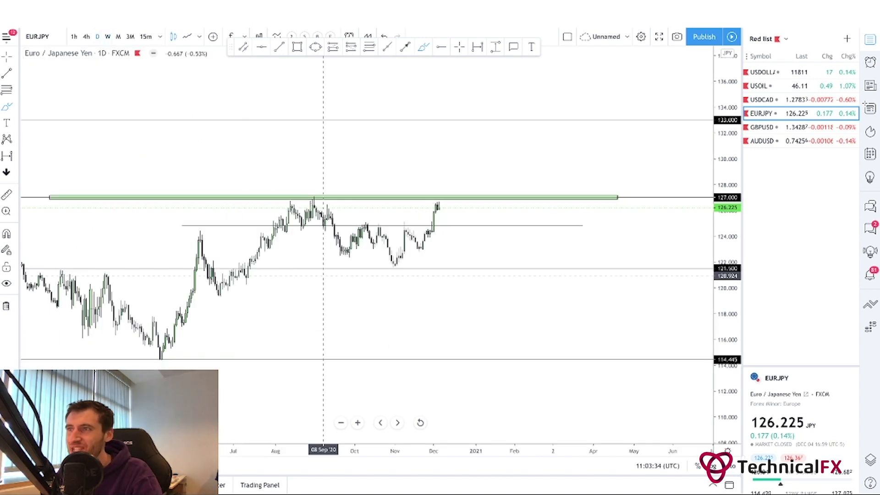
scroll(323, 277, "left", 2)
left_click_drag(727, 278, 727, 145)
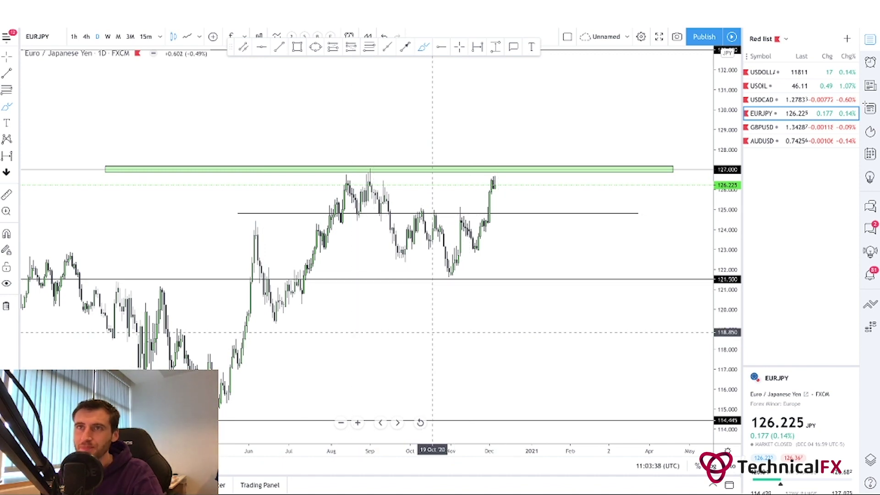
left_click(6, 57)
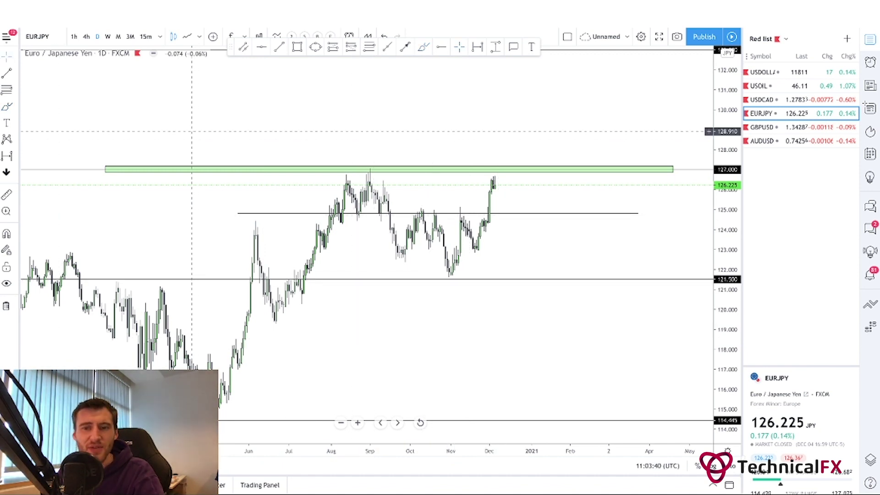
left_click_drag(192, 132, 178, 129)
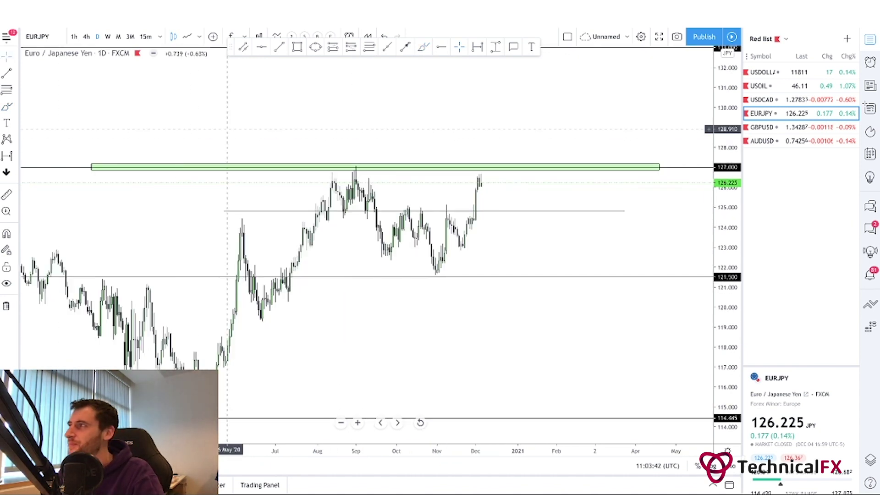
Open GBPUSD from the watchlist on the weekly timeframe and examine the levels from 1.27000 to 1.43500.
left_click(779, 127)
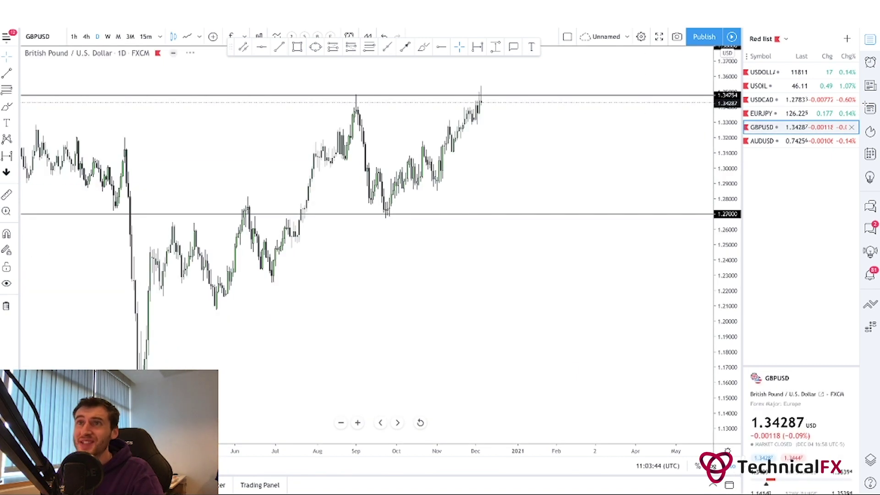
left_click(108, 36)
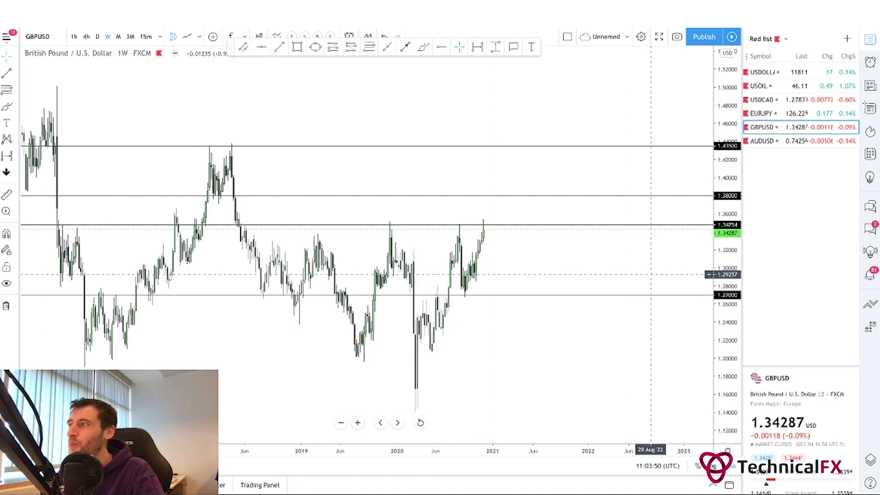
left_click_drag(651, 274, 667, 275)
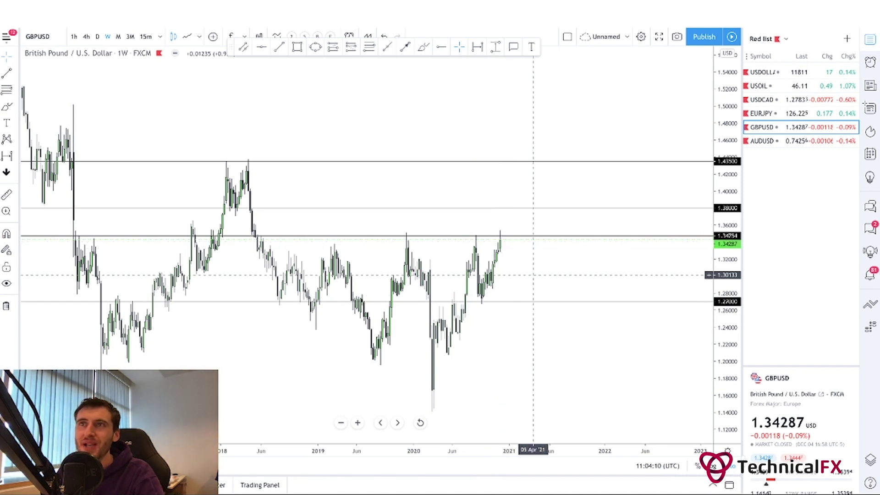
Switch GBPUSD to the daily timeframe and examine price around 1.34754, between the 1.27000 and 1.38000 levels.
left_click(97, 36)
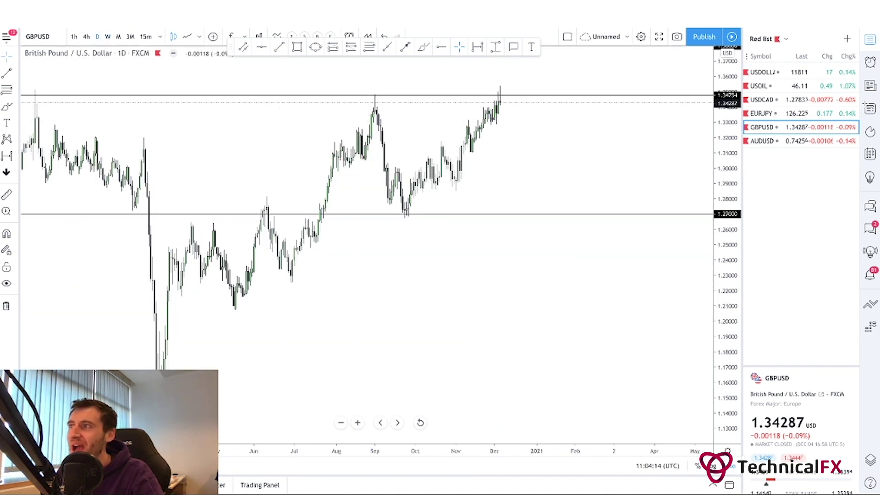
left_click_drag(727, 142, 727, 159)
left_click_drag(609, 173, 609, 214)
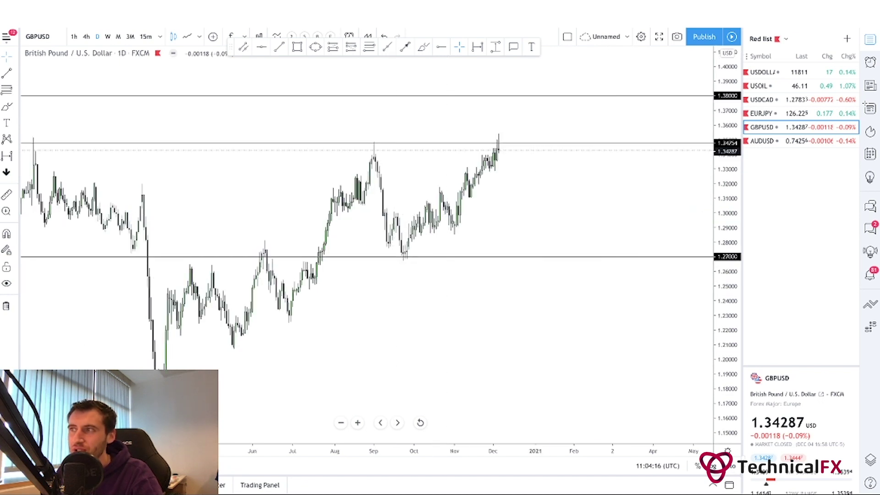
scroll(399, 304, "up", 3)
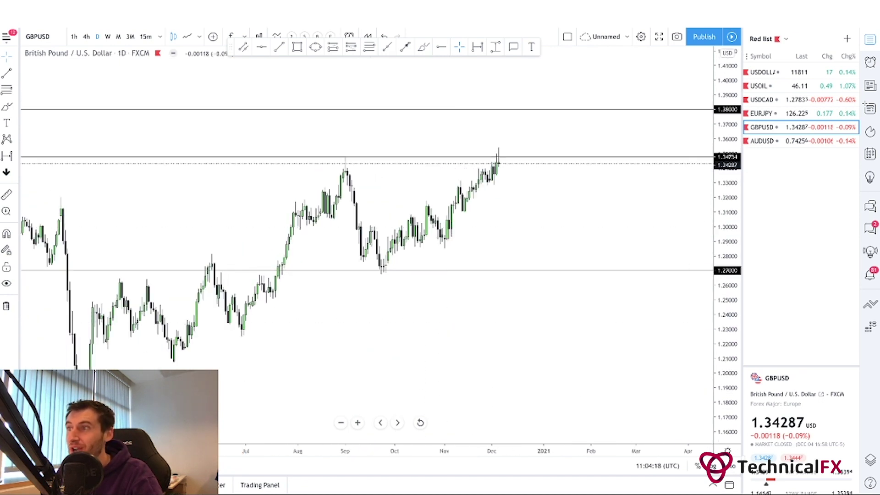
left_click_drag(727, 229, 727, 181)
left_click_drag(611, 186, 599, 196)
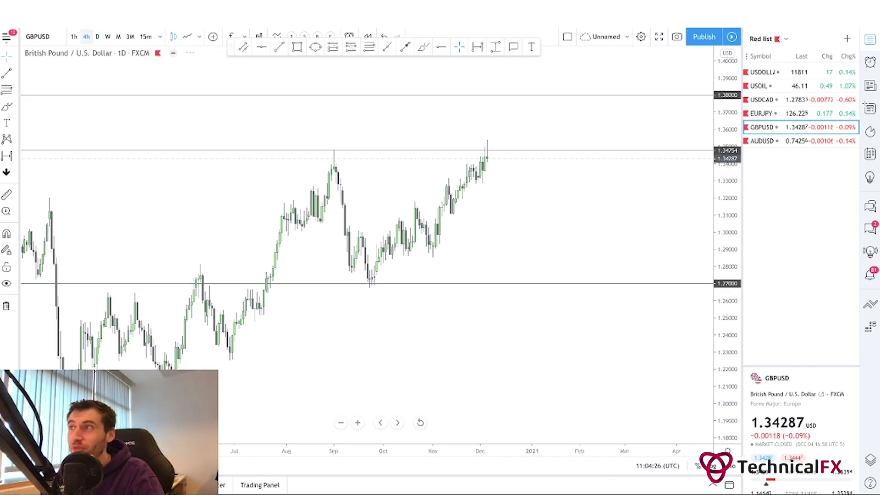
Switch GBPUSD to the 4-hour timeframe, framing the November to December 2020 price action around 1.34754.
left_click(87, 36)
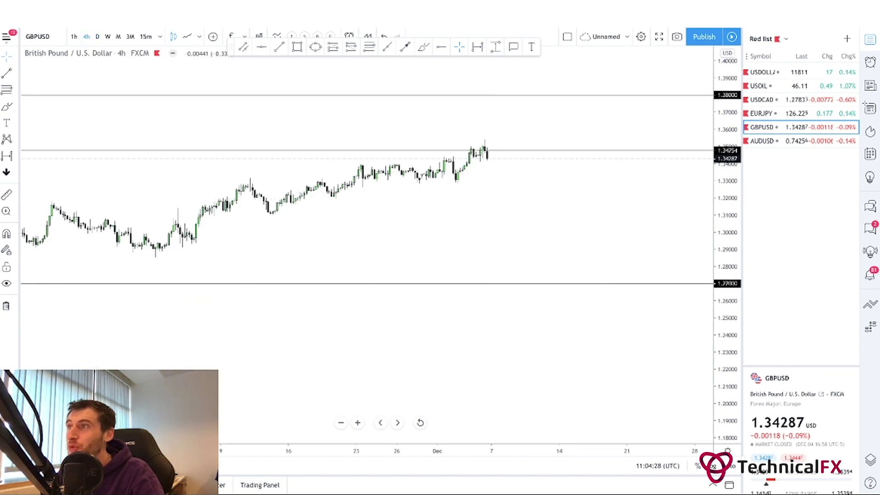
left_click_drag(727, 321, 726, 165)
left_click_drag(493, 166, 481, 283)
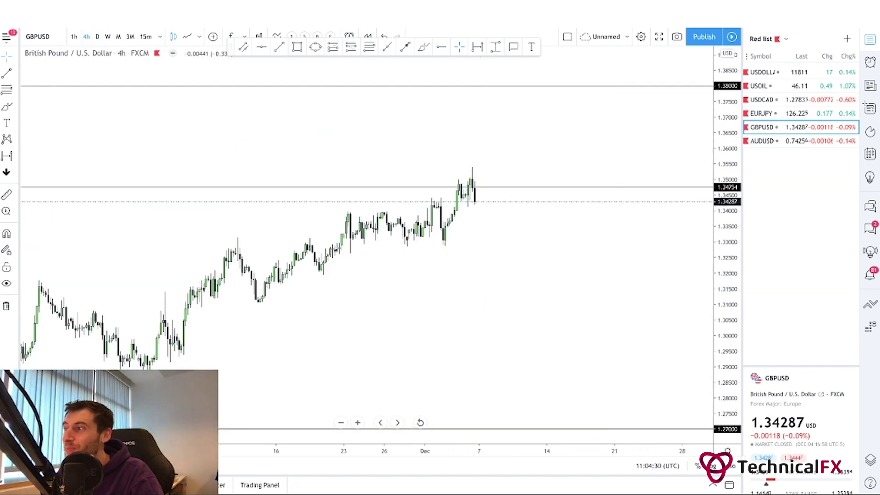
left_click_drag(727, 320, 727, 266)
left_click_drag(616, 266, 583, 250)
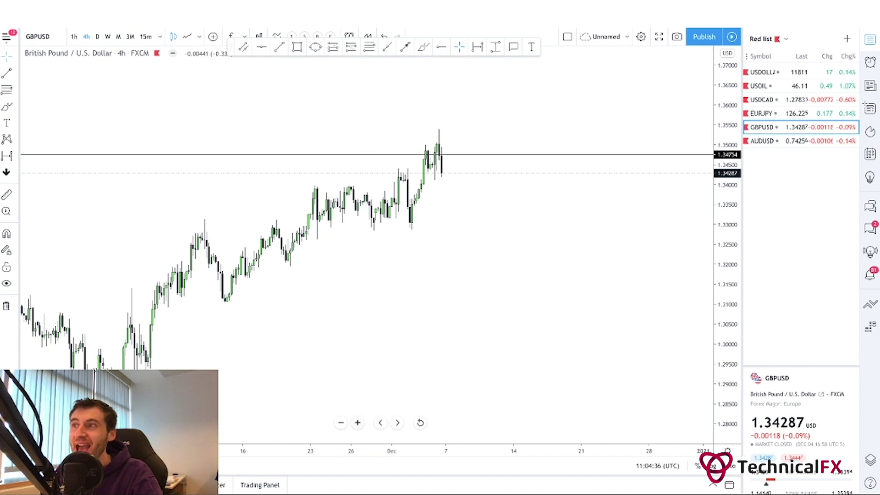
left_click(358, 423)
left_click_drag(393, 295, 427, 313)
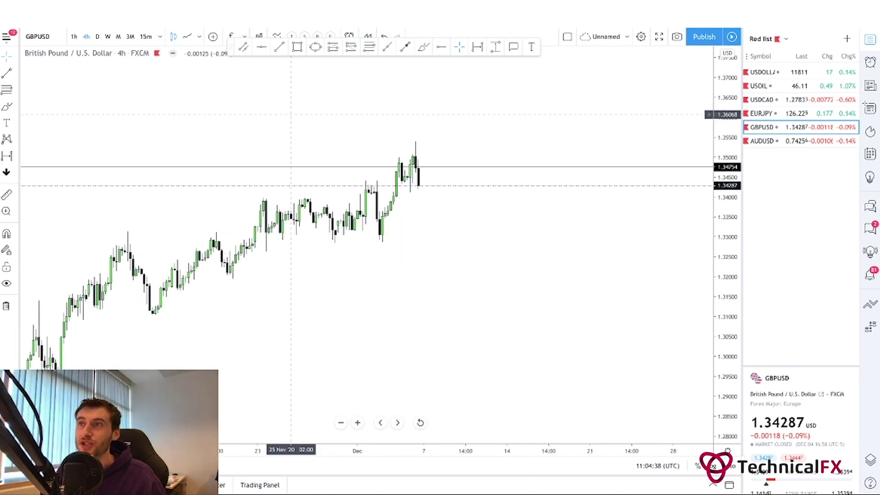
Draw a flat trend line at about 1.3293 under GBPUSD's late November lows, spanning about 10 November to 21 December 2020.
left_click(7, 74)
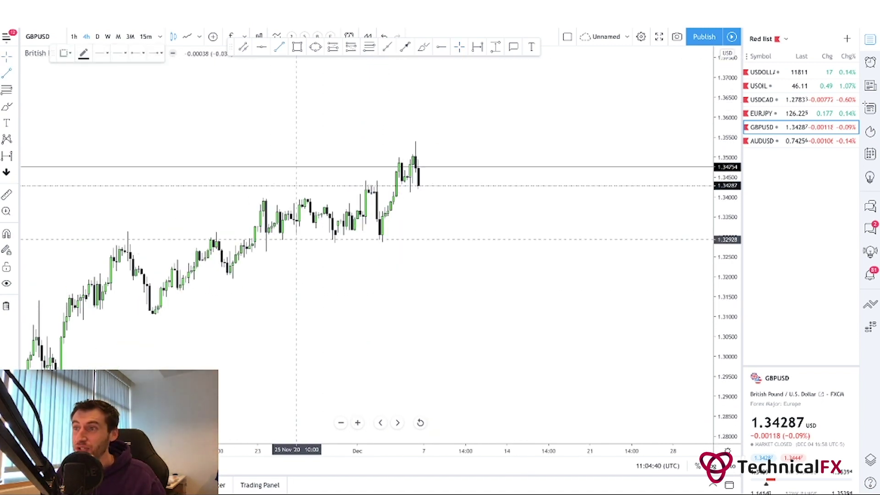
left_click(258, 240)
left_click_drag(258, 238, 604, 238)
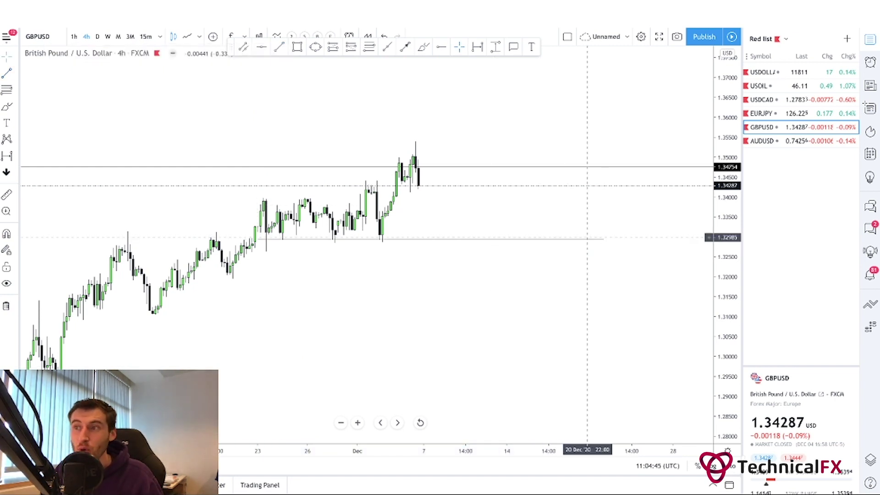
left_click(257, 239)
left_click_drag(257, 239, 101, 238)
left_click(153, 215)
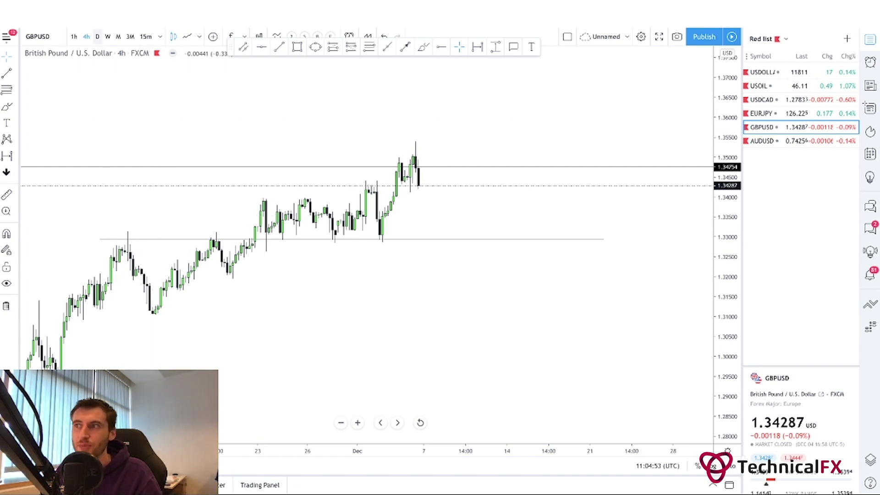
Return GBPUSD to the daily timeframe and examine the new support line relative to the 1.38000, 1.34754 and 1.27000 levels.
left_click(97, 37)
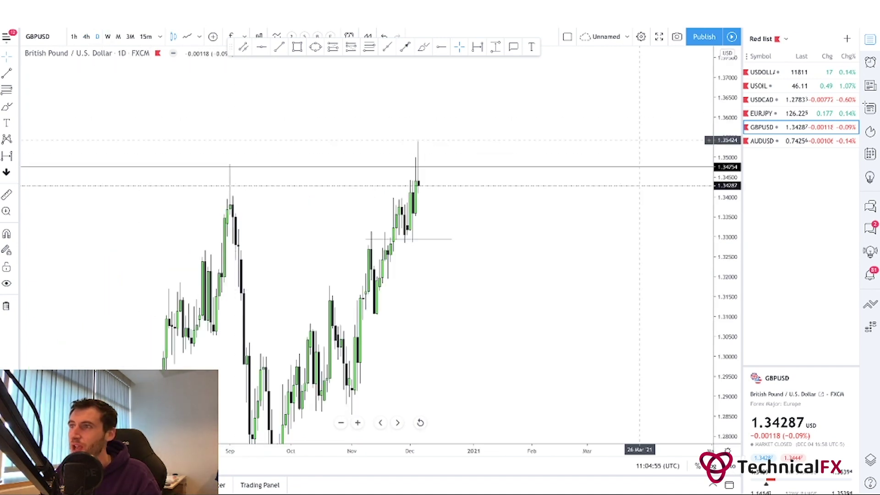
left_click_drag(726, 141, 611, 287)
left_click_drag(525, 287, 571, 290)
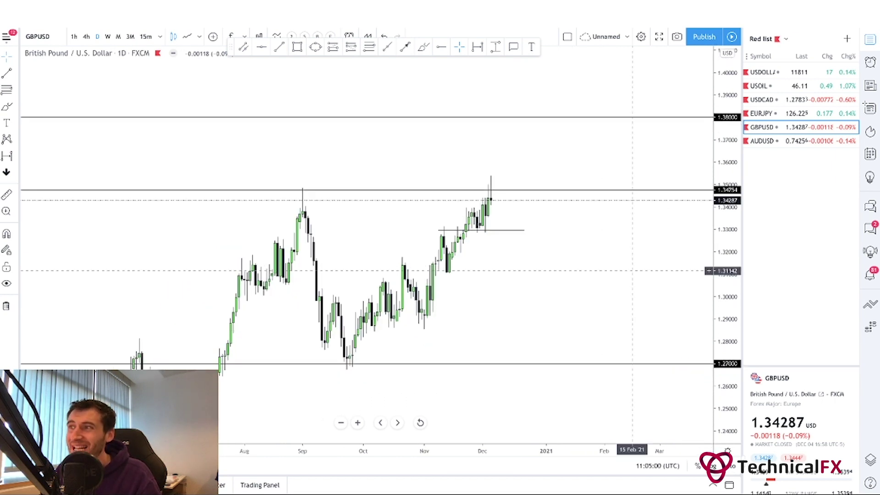
View GBPUSD on the weekly chart, and on the 4-hour chart examine price between the 1.34754 level and the flat line below it.
left_click_drag(618, 266, 593, 265)
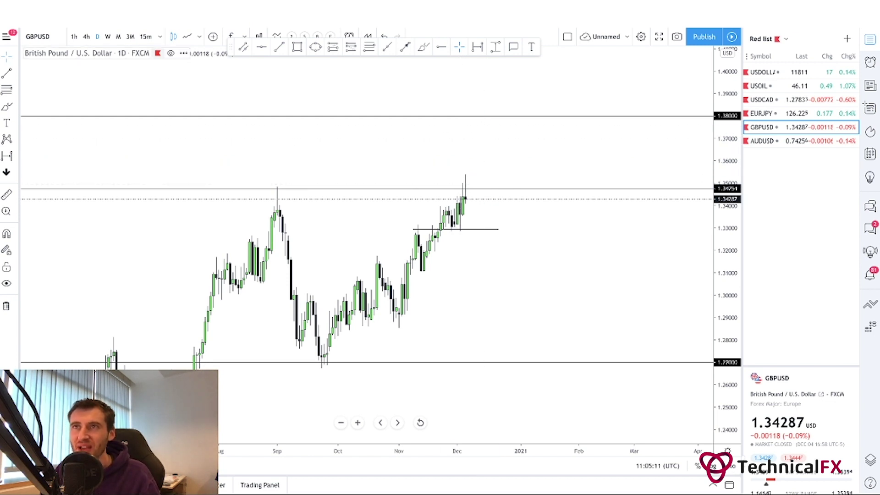
left_click(108, 36)
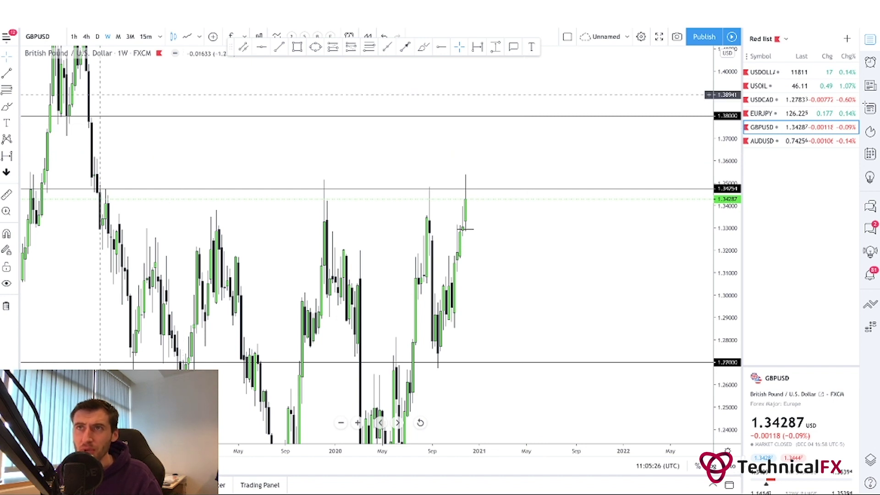
left_click(86, 36)
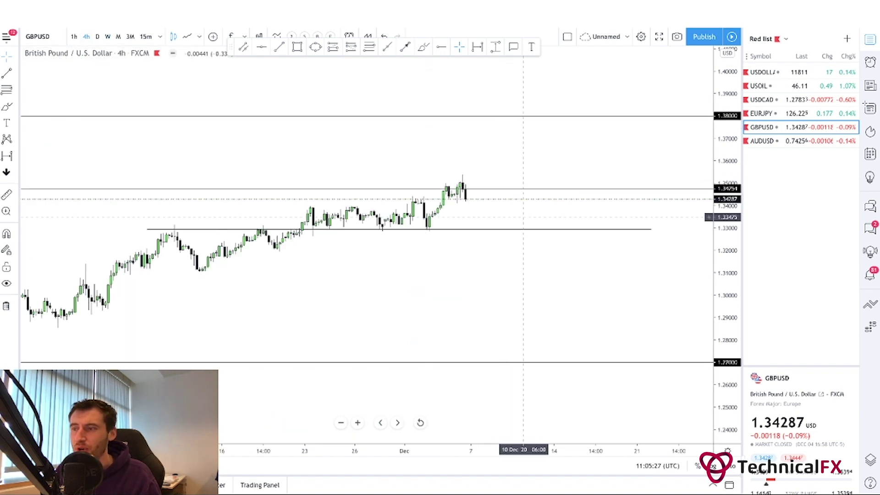
left_click(341, 422)
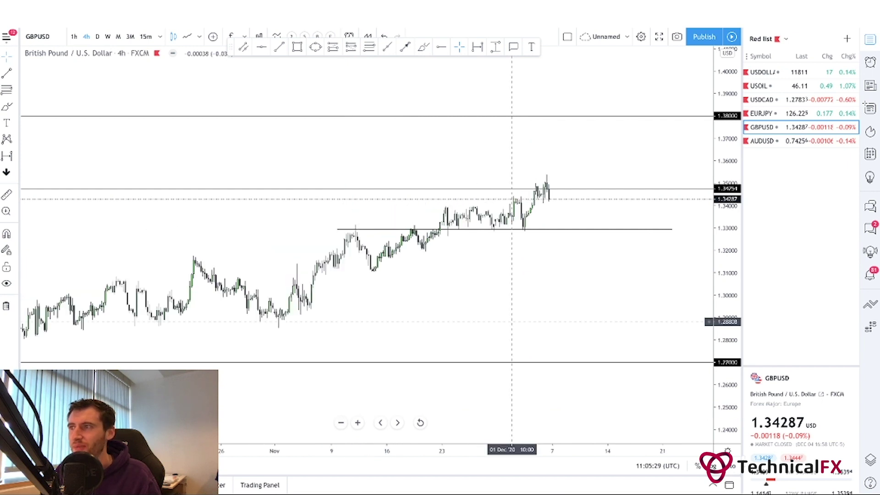
left_click_drag(512, 323, 467, 327)
left_click_drag(727, 324, 727, 215)
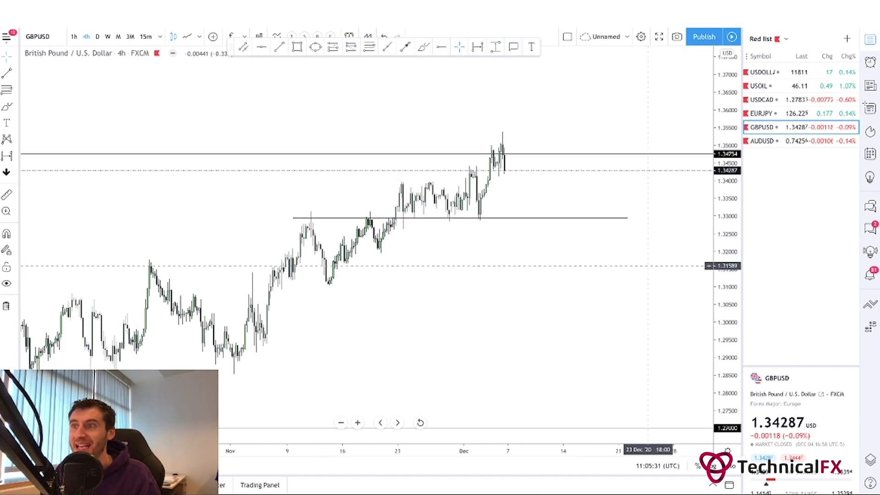
left_click_drag(645, 265, 606, 261)
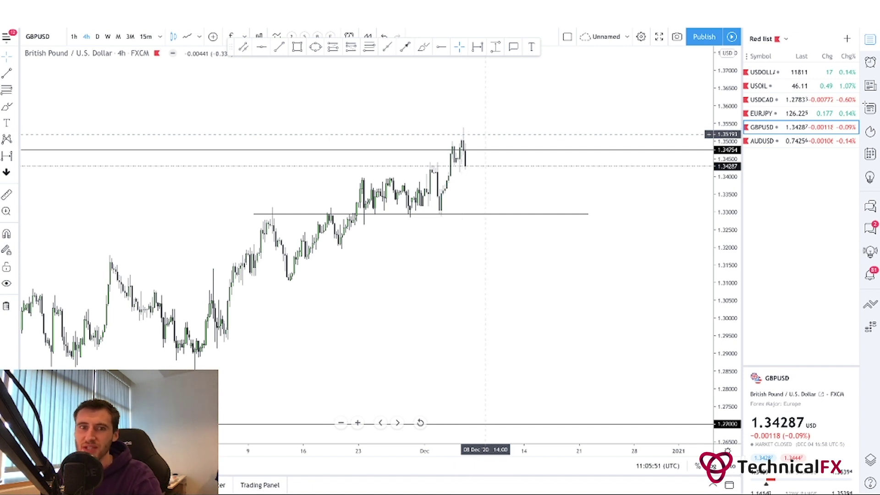
left_click_drag(487, 136, 487, 152)
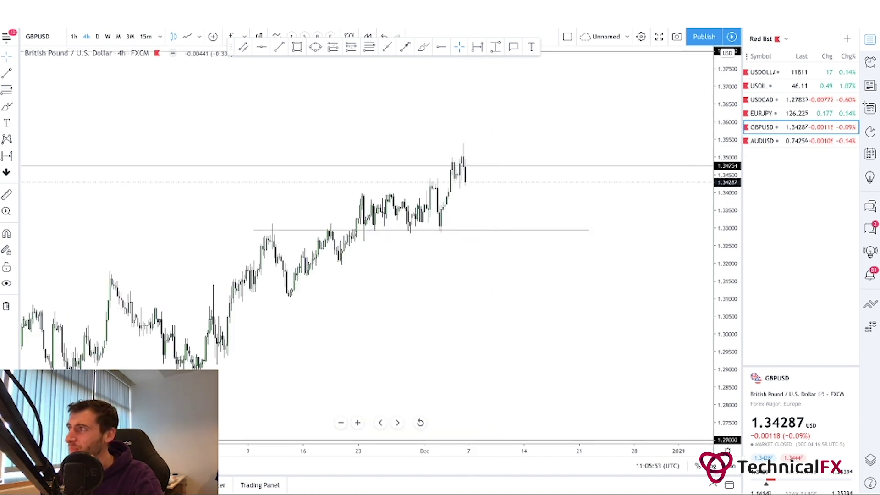
Open AUDUSD from the watchlist on the weekly timeframe and examine price around the 0.74000 level.
left_click(761, 140)
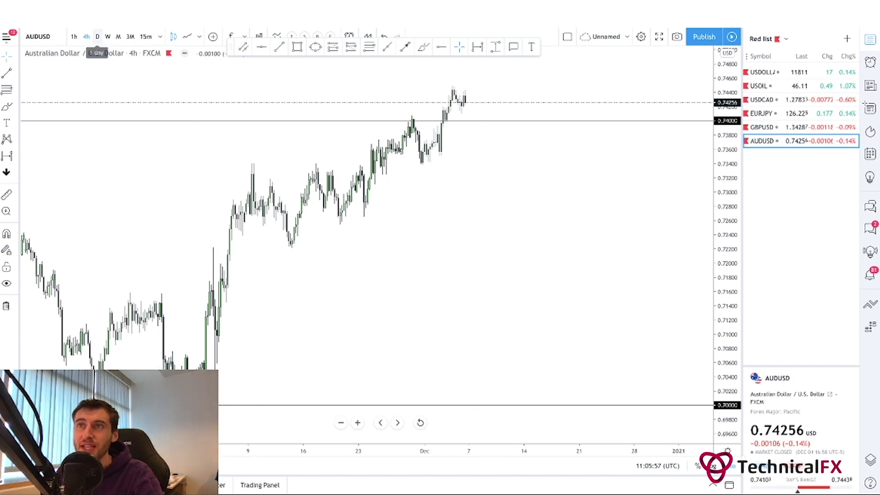
left_click(97, 36)
left_click(107, 36)
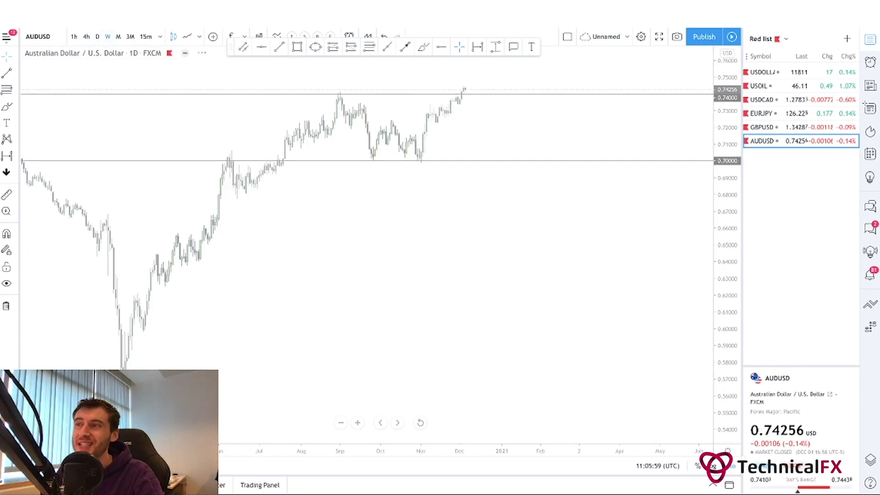
left_click_drag(544, 200, 563, 201)
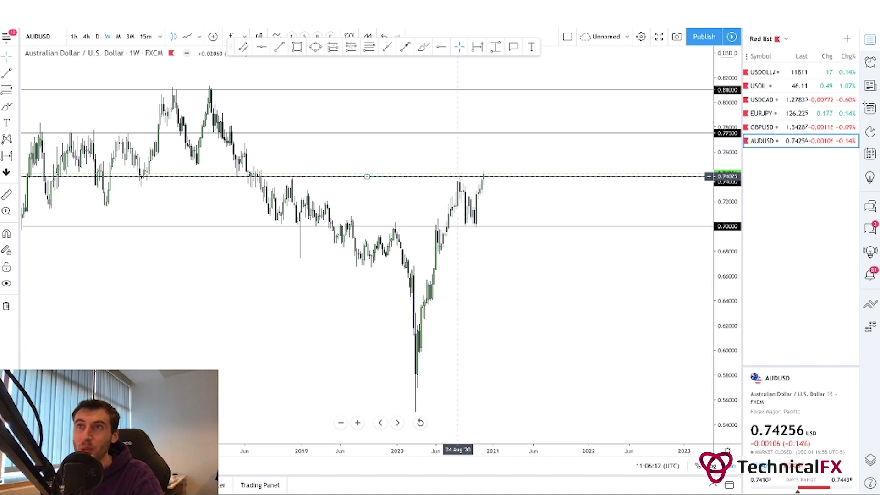
Switch AUDUSD to the daily timeframe, framing the June to December 2020 price action between the 0.70000 and 0.77500 levels.
left_click(97, 36)
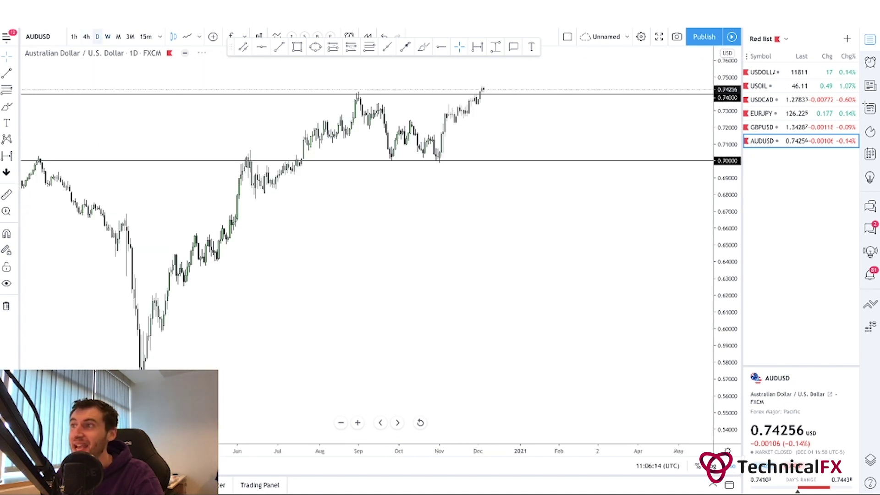
left_click(341, 423)
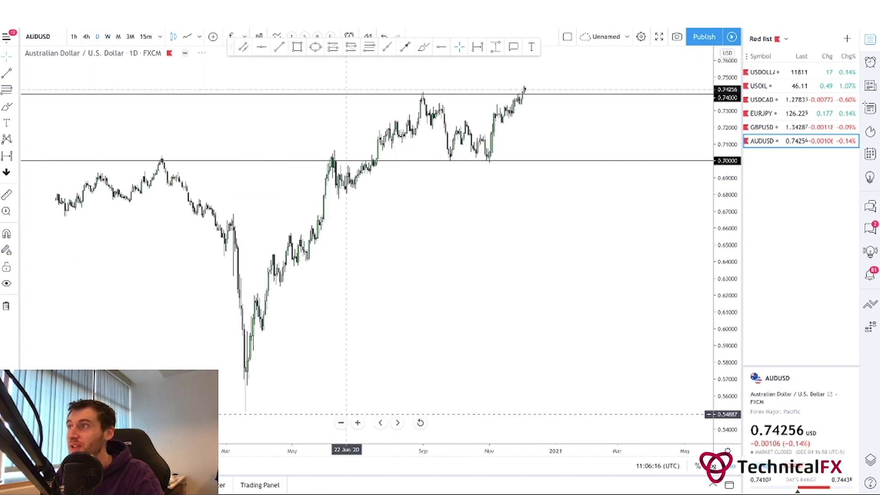
right_click(414, 344)
left_click_drag(547, 208, 500, 199)
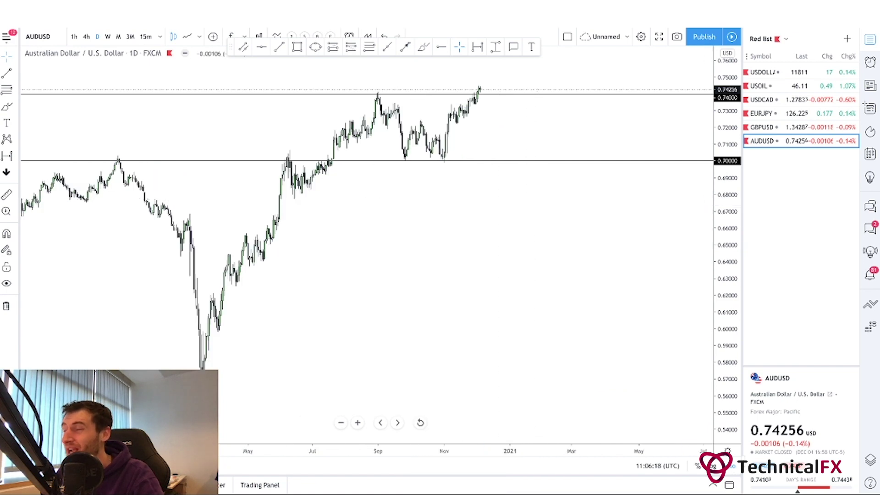
left_click_drag(726, 289, 726, 217)
left_click_drag(594, 201, 561, 320)
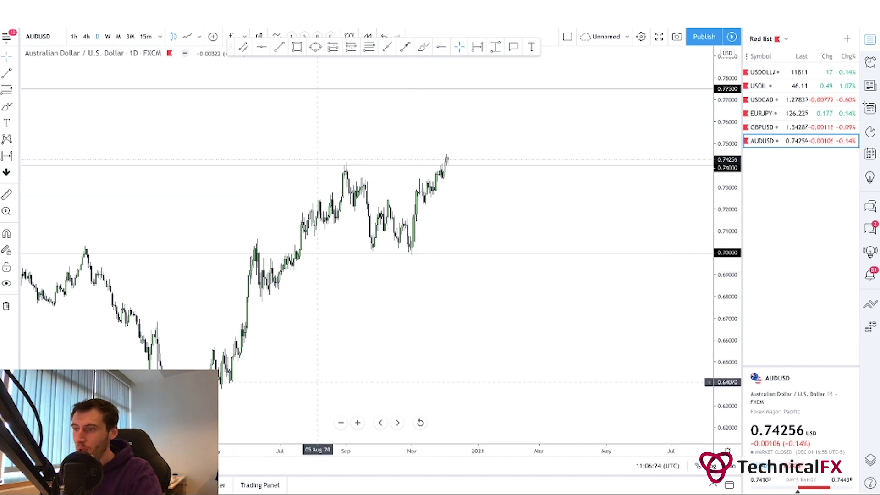
left_click(358, 422)
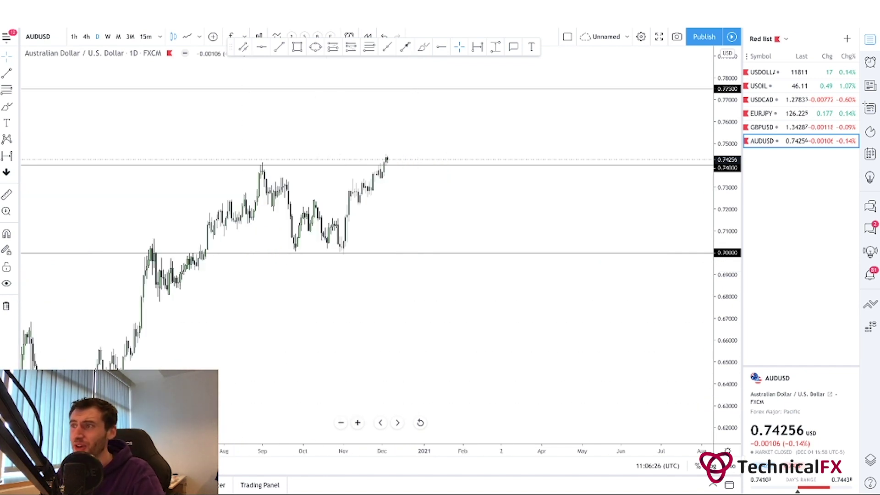
left_click_drag(334, 331, 423, 353)
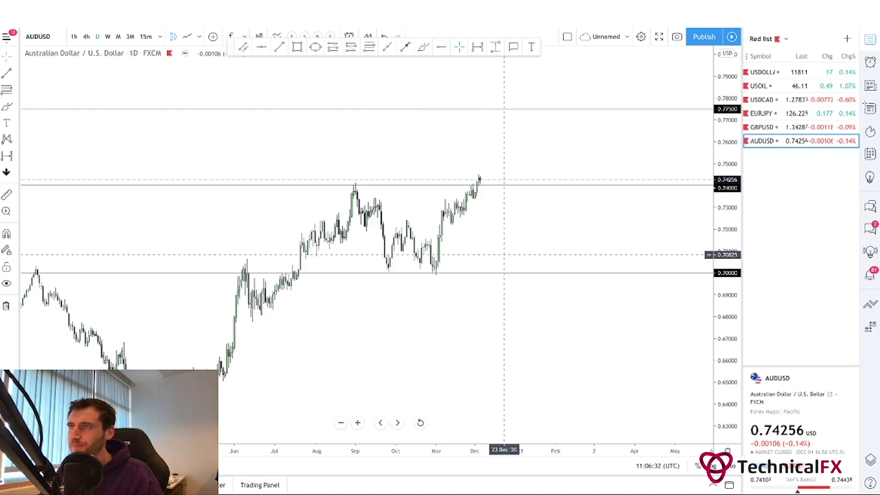
Draw a flat trend line at about 0.7234 on AUDUSD, spanning about early July 2020 to mid-February 2021.
left_click(279, 46)
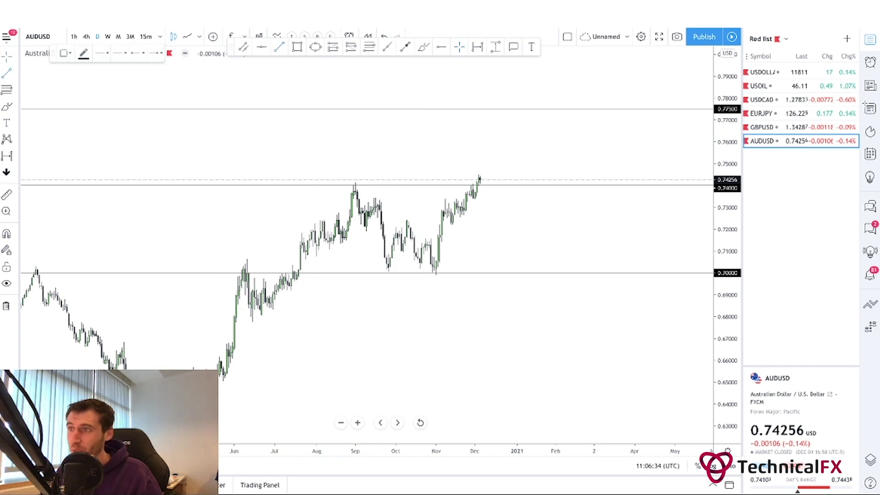
left_click(278, 222)
left_click(575, 222)
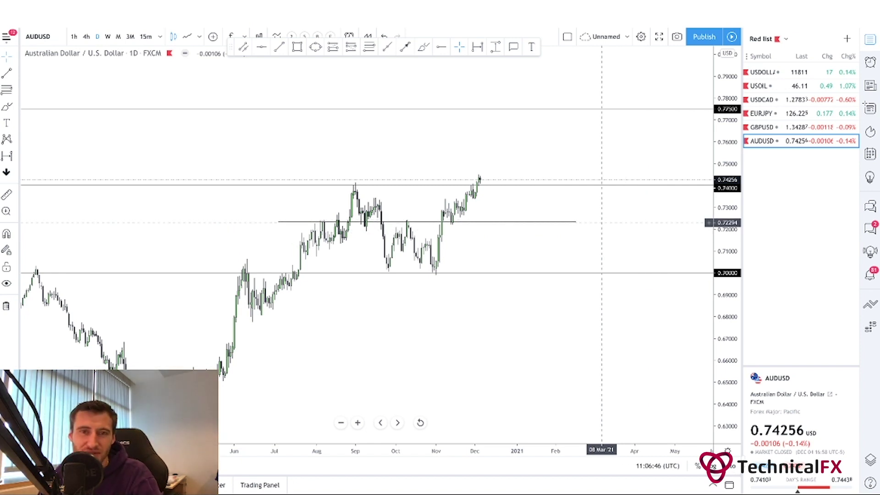
Examine AUDUSD's September to December 2020 daily candles relative to the new flat line and the 0.74000 and 0.77500 levels.
left_click_drag(536, 151, 527, 150)
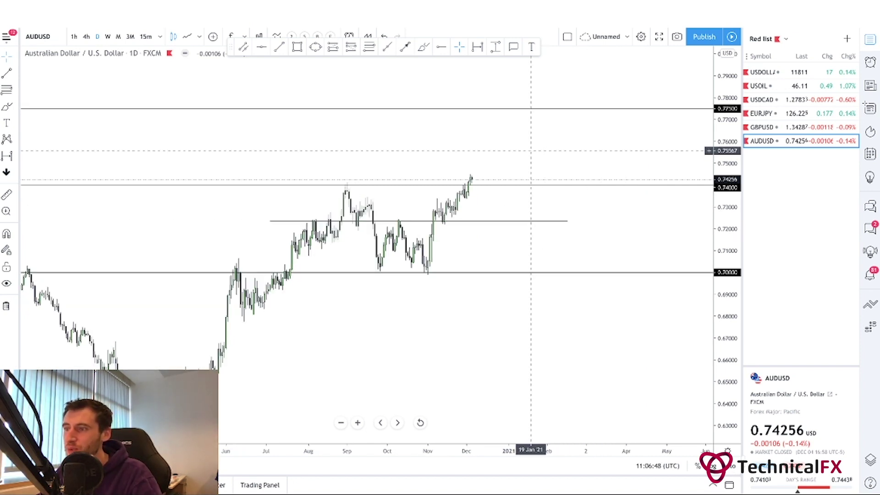
scroll(350, 352, "up", 5)
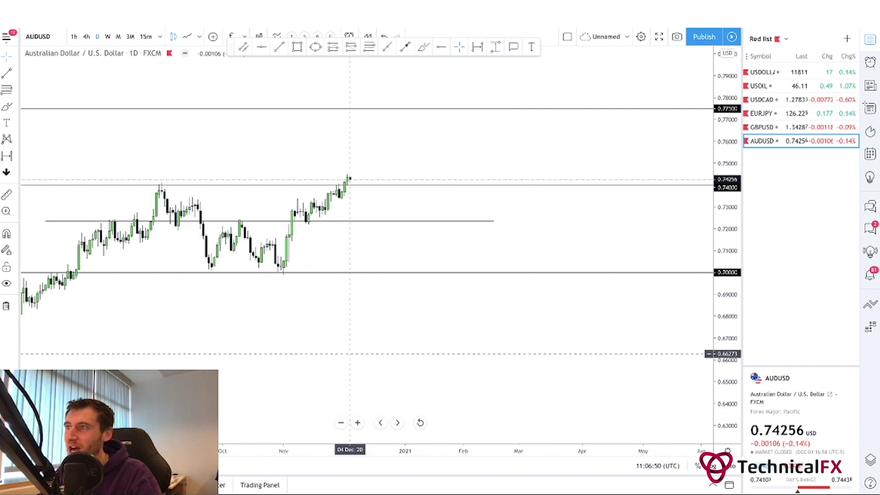
left_click_drag(727, 322, 726, 181)
left_click_drag(622, 187, 596, 231)
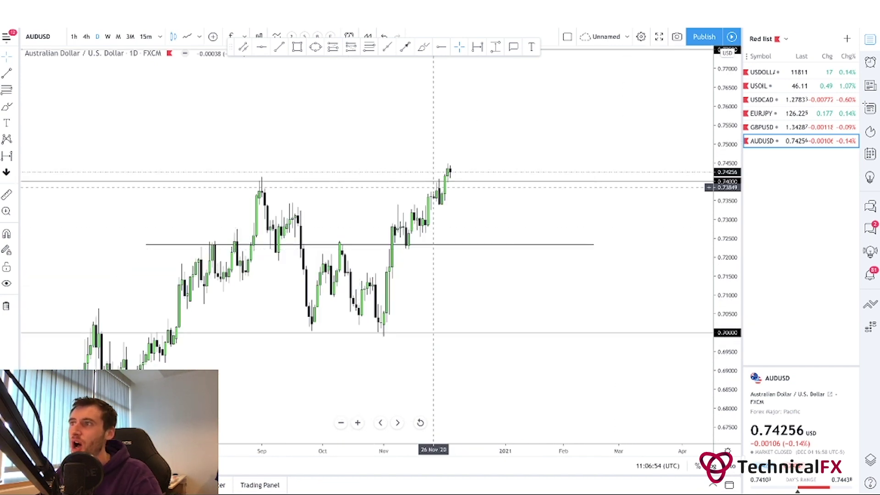
left_click_drag(621, 134, 624, 160)
left_click_drag(727, 152, 727, 188)
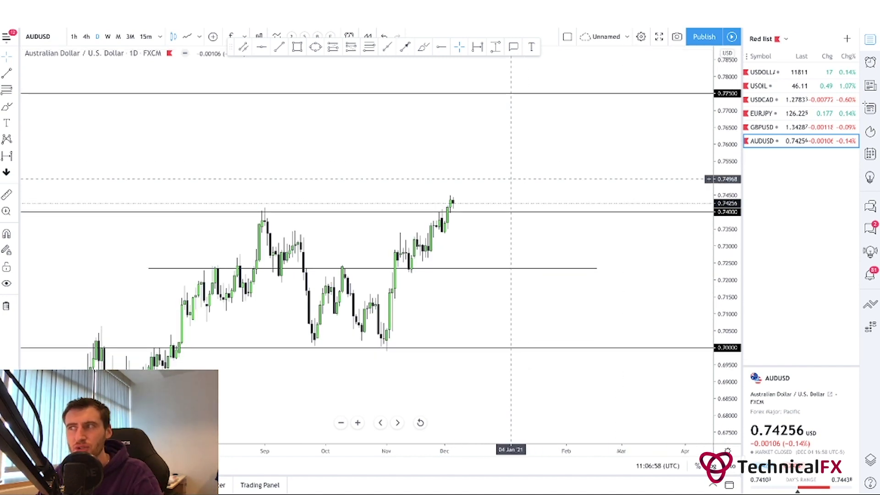
left_click_drag(507, 178, 503, 157)
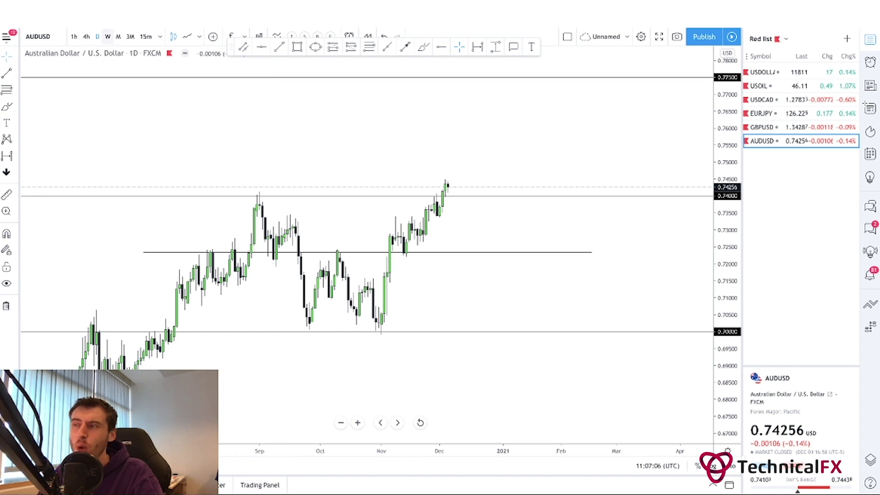
On the AUDUSD weekly chart, draw a rectangle zone around 0.74000 from about 0.7385 to 0.7418, spanning early 2018 to mid-2022.
left_click(108, 36)
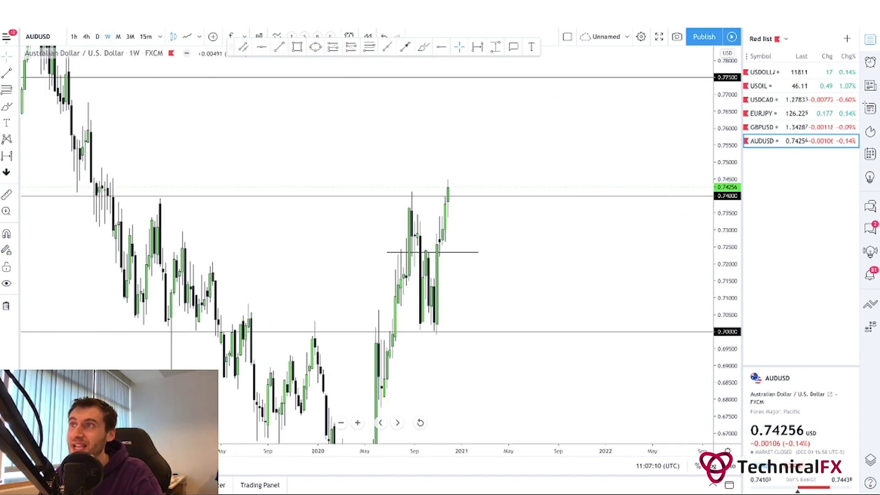
left_click(297, 47)
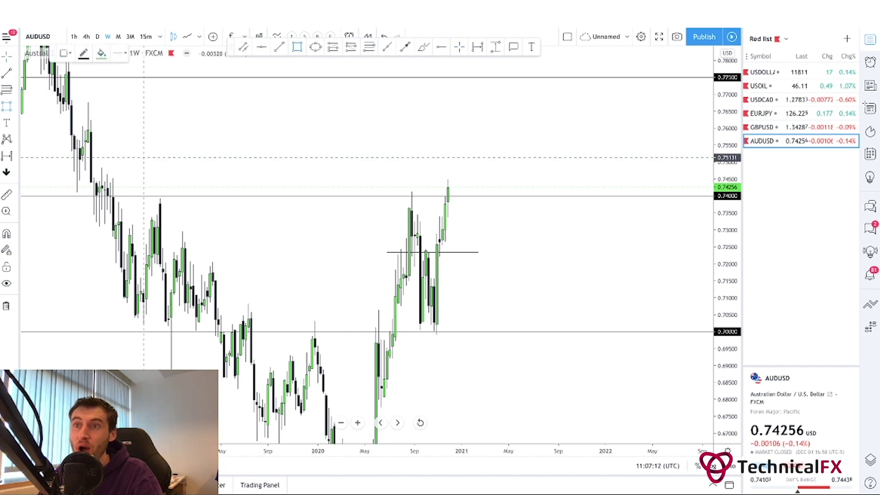
left_click_drag(46, 189, 680, 201)
left_click(583, 160)
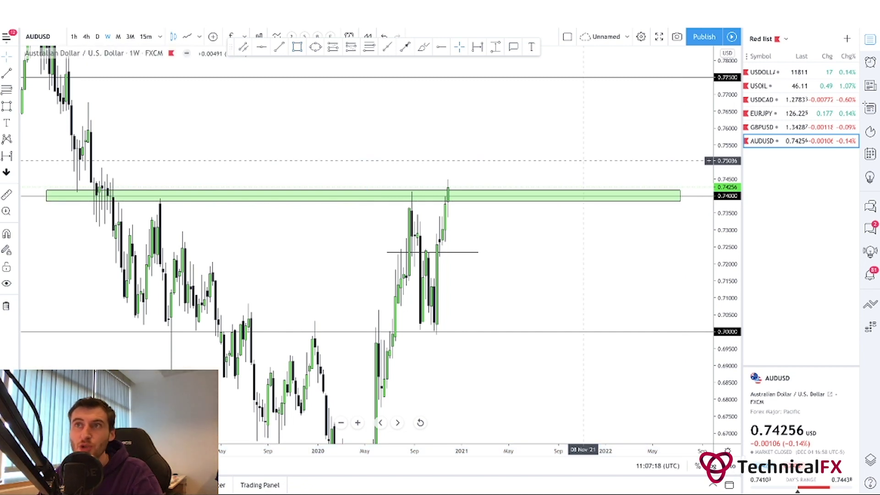
Examine AUDUSD price around the green 0.74000 zone on the 4-hour chart, then return to the daily timeframe.
left_click(97, 37)
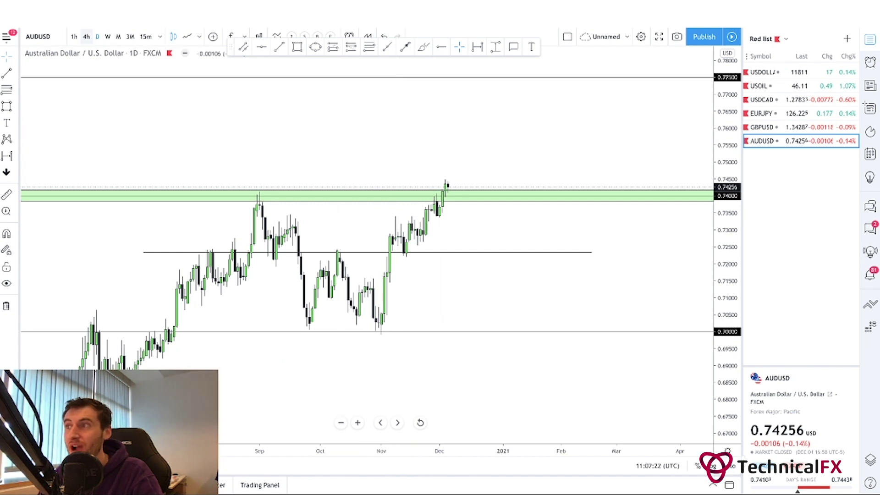
left_click(86, 37)
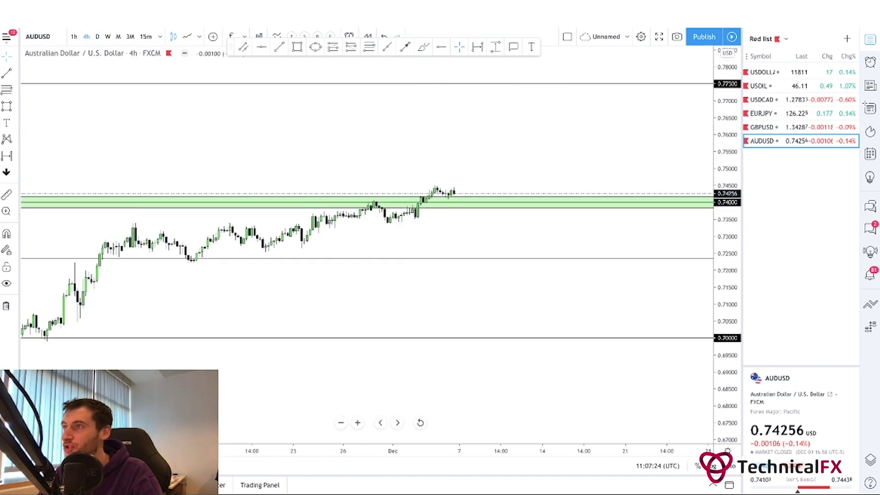
left_click_drag(727, 348, 727, 185)
left_click_drag(511, 107, 499, 162)
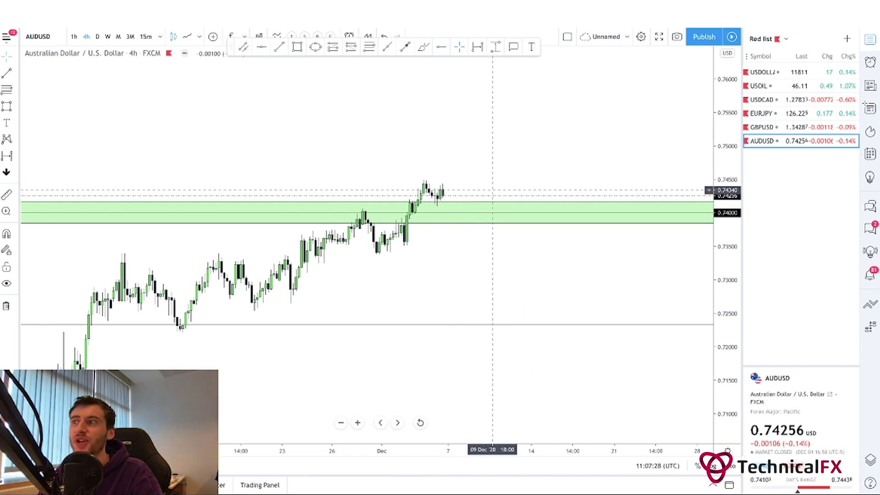
mouse_move(493, 172)
left_mouse_down()
mouse_move(491, 195)
mouse_move(489, 170)
left_mouse_up()
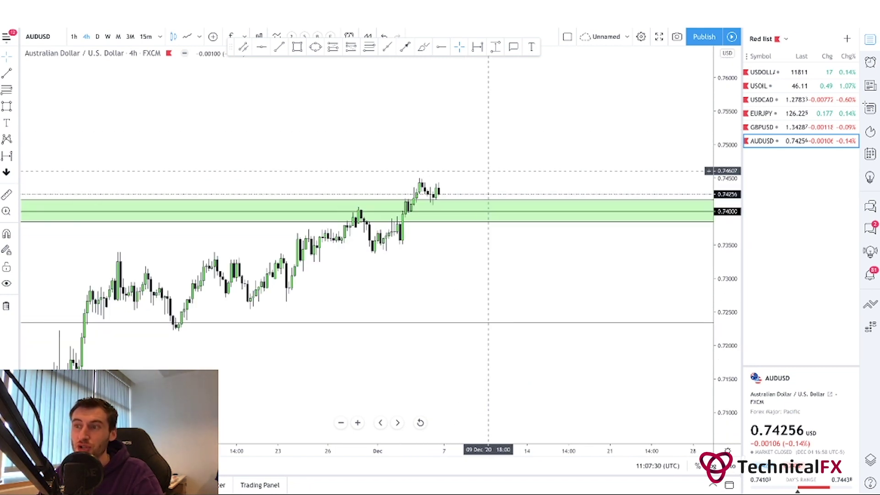
scroll(394, 220, "down", 3)
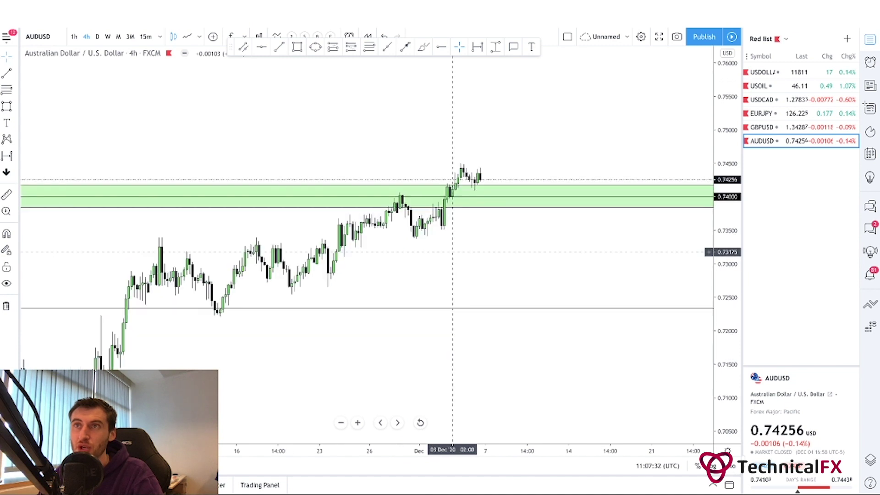
left_click(97, 36)
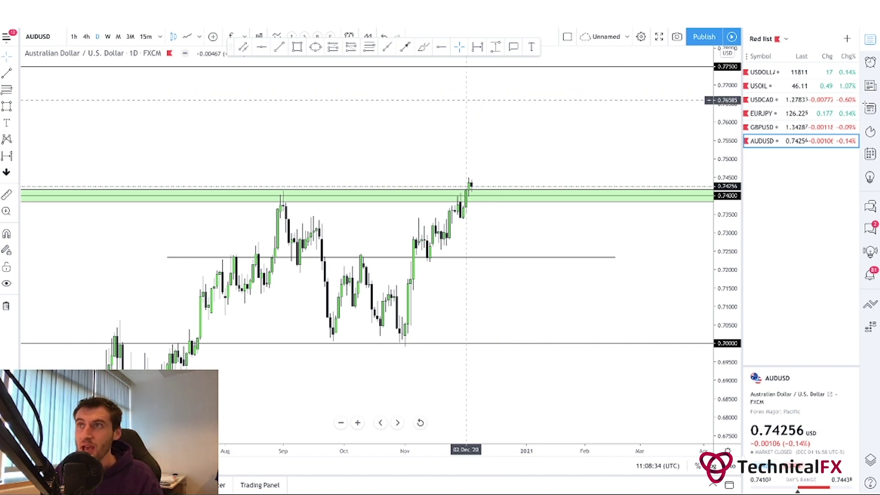
left_click_drag(466, 100, 477, 100)
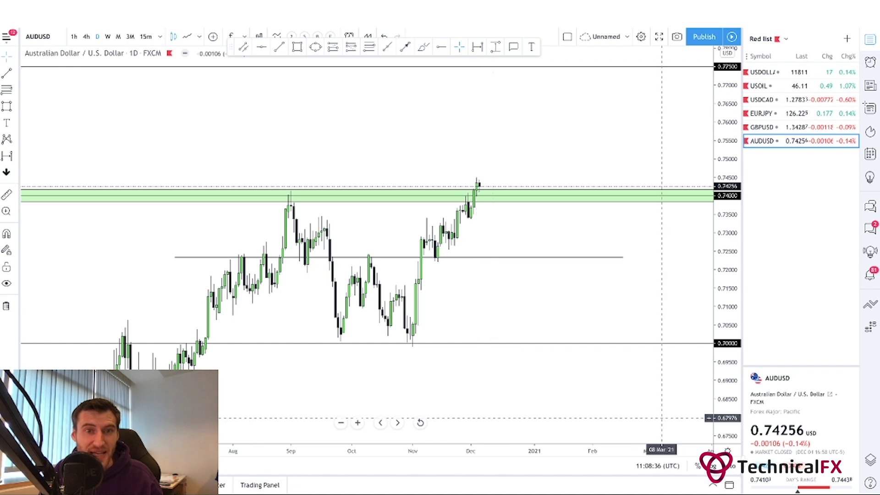